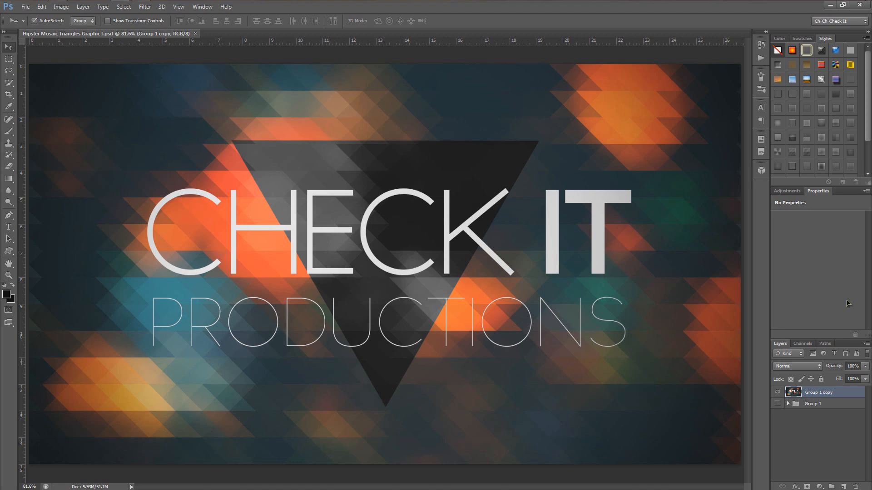
Create a new 1920 x 1080 px document and close the Hipster Mosaic Triangles Graphic document.
key("ctrl+n")
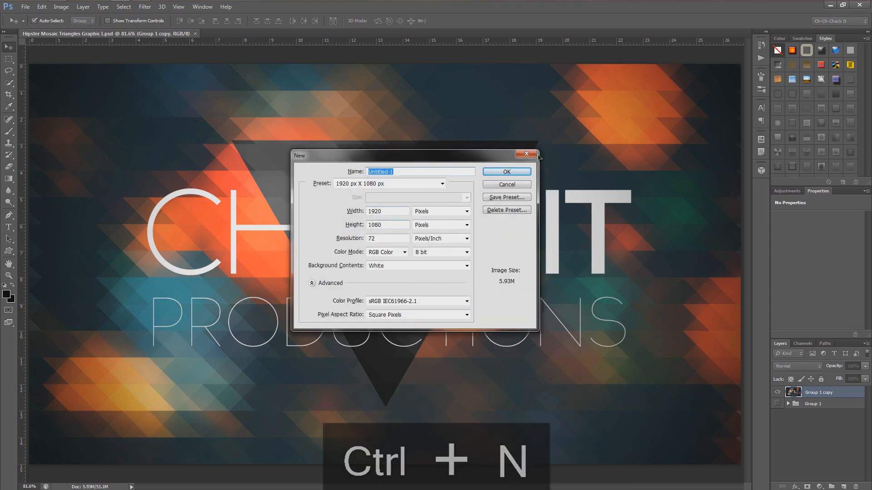
left_click(507, 172)
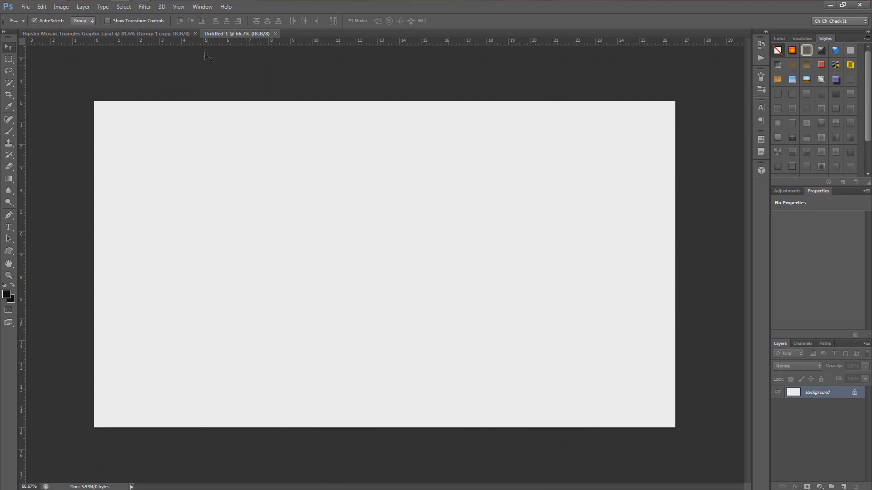
left_click(196, 33)
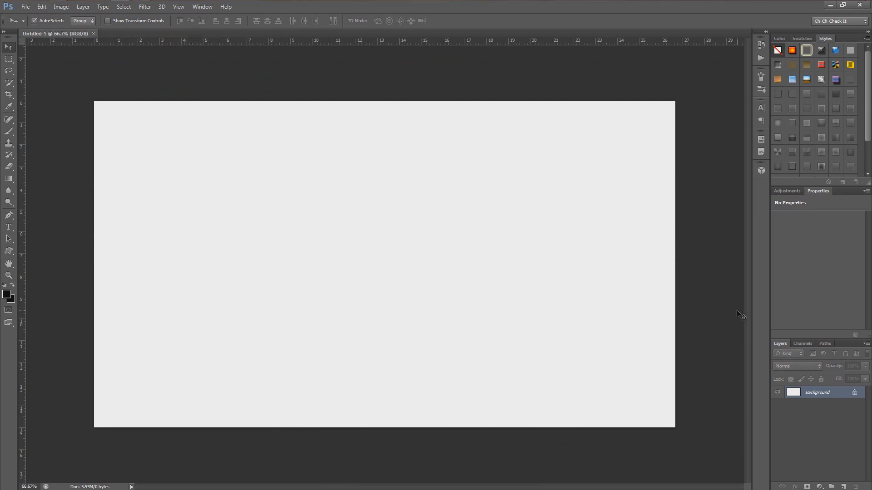
Unlock the Background by converting it into a regular layer named Layer 0.
double_click(854, 395)
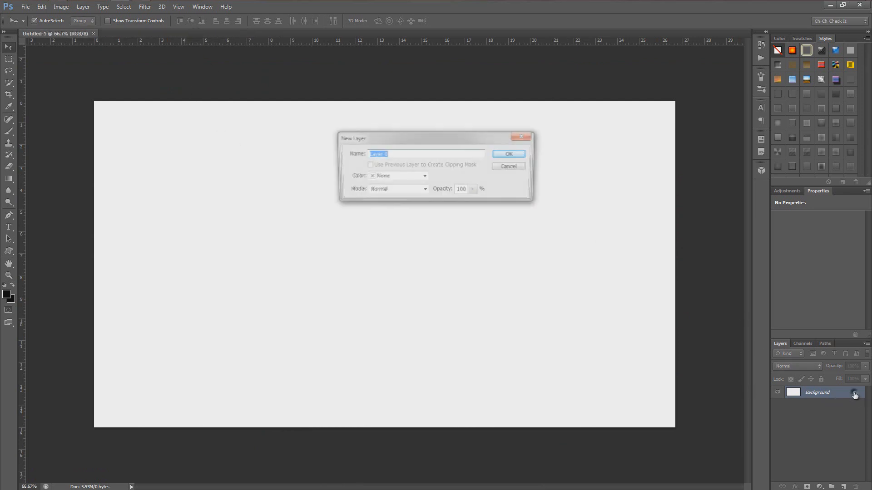
left_click(510, 156)
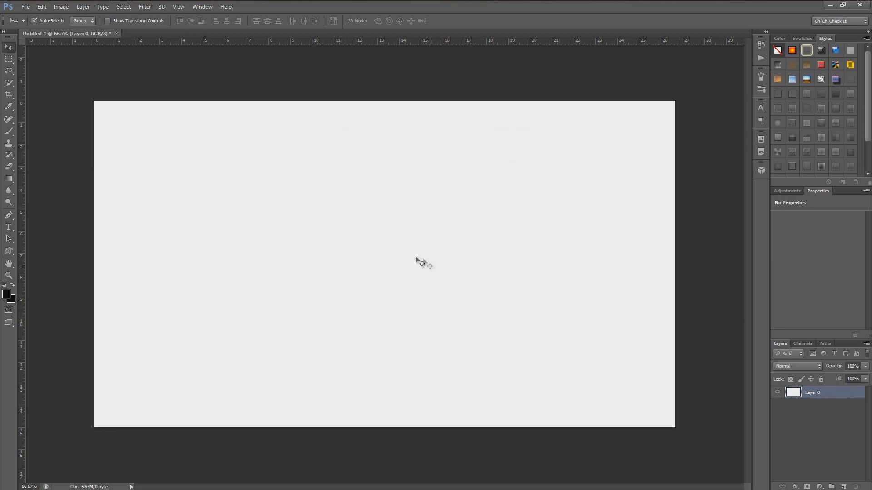
scroll(402, 254, "up", 1)
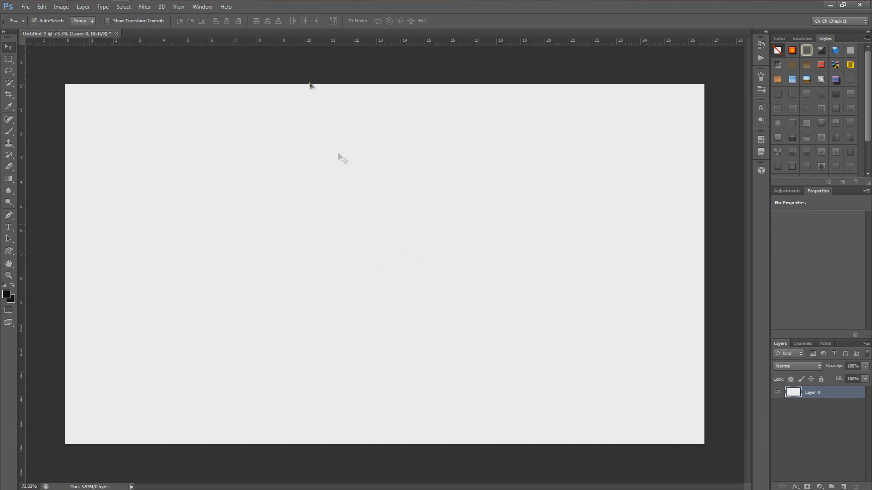
Switch to Windows Explorer and open the Bokeh folder inside MediaMilitia.
mouse_move(201, 3)
left_click(66, 8)
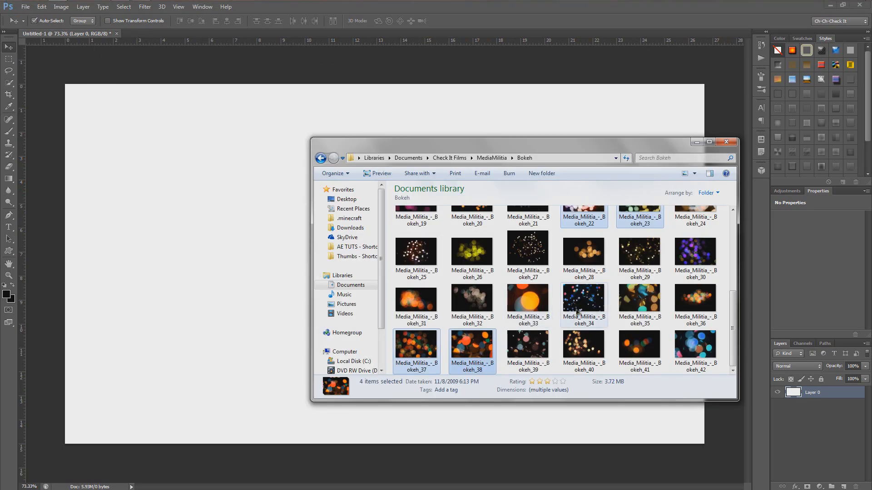
left_click_drag(491, 149, 483, 141)
left_click(483, 149)
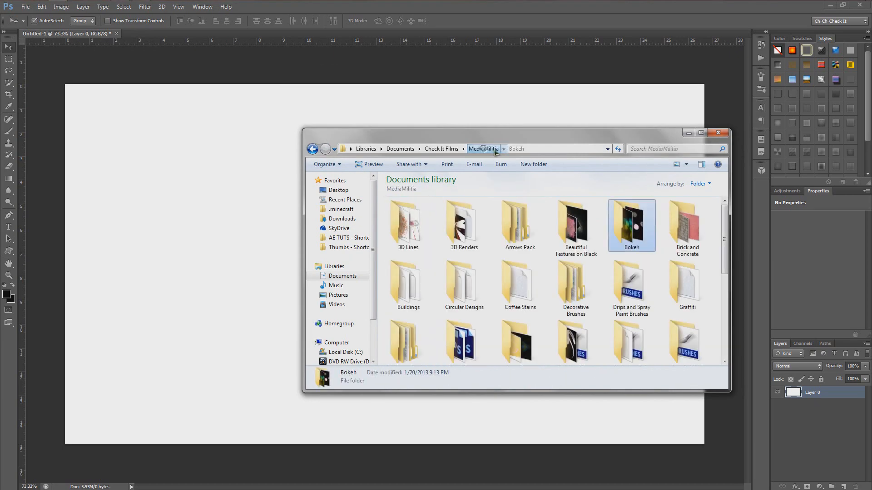
double_click(625, 230)
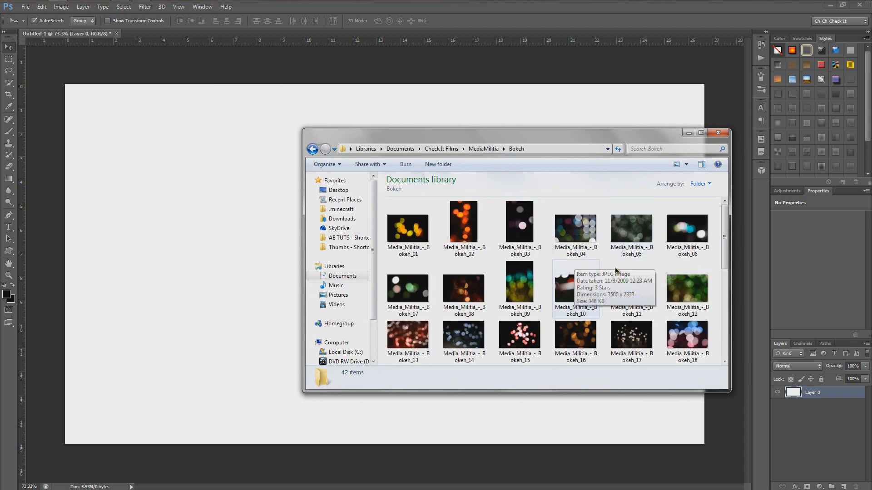
Select the Media_Militia bokeh images 04, 13, 14 and 37 and place them in the new document.
left_click(576, 233)
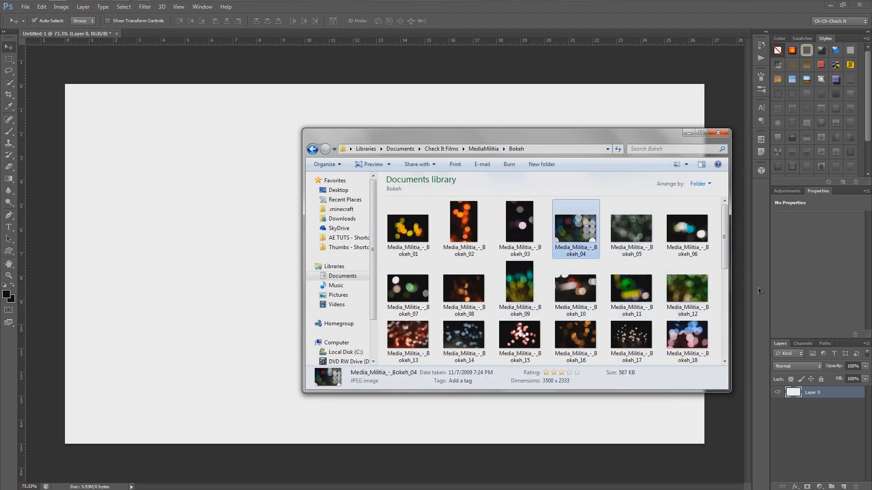
left_click_drag(729, 237, 727, 238)
scroll(438, 271, "down", 2)
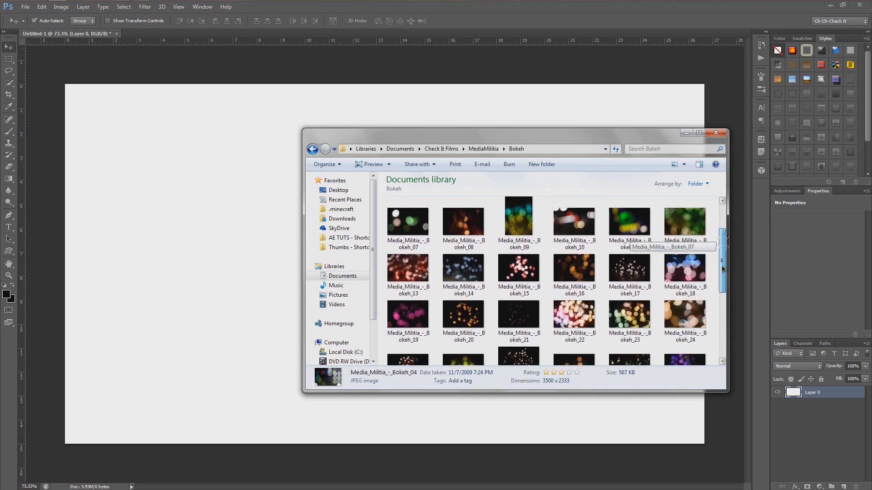
left_click(407, 268, "ctrl")
left_click(463, 271, "ctrl")
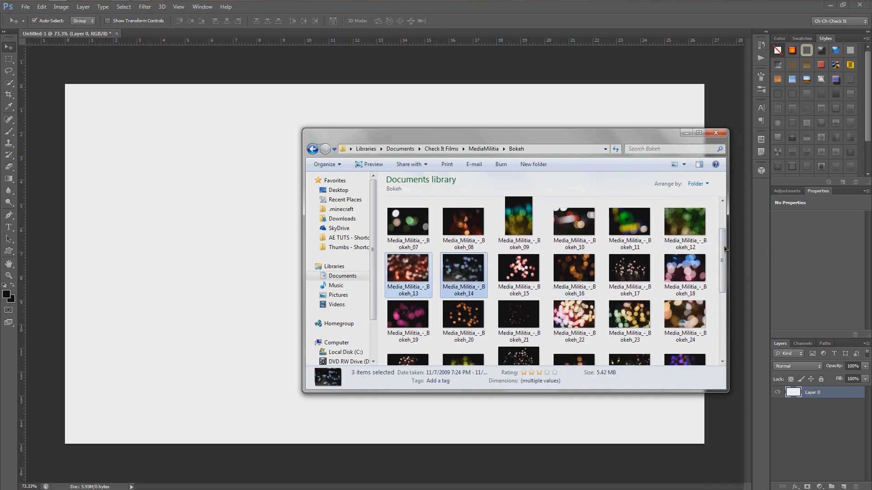
scroll(724, 284, "down", 2)
scroll(723, 284, "down", 3)
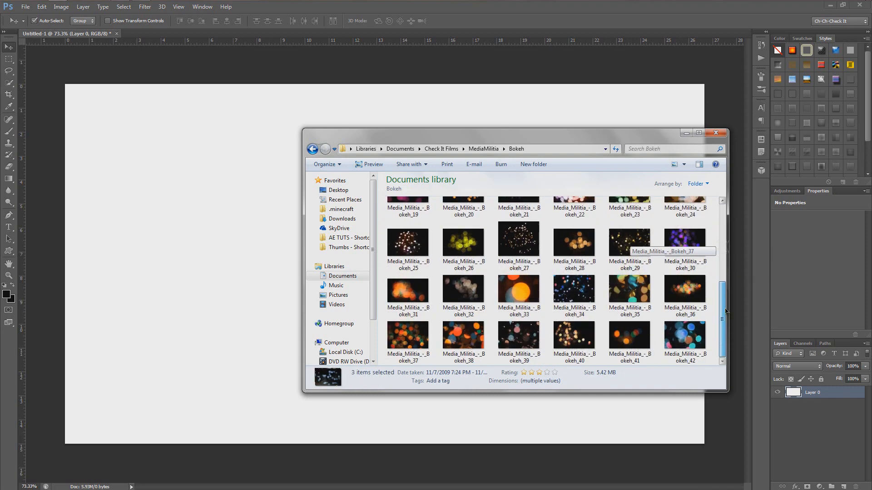
left_click(407, 336, "ctrl")
left_click_drag(423, 349, 240, 303)
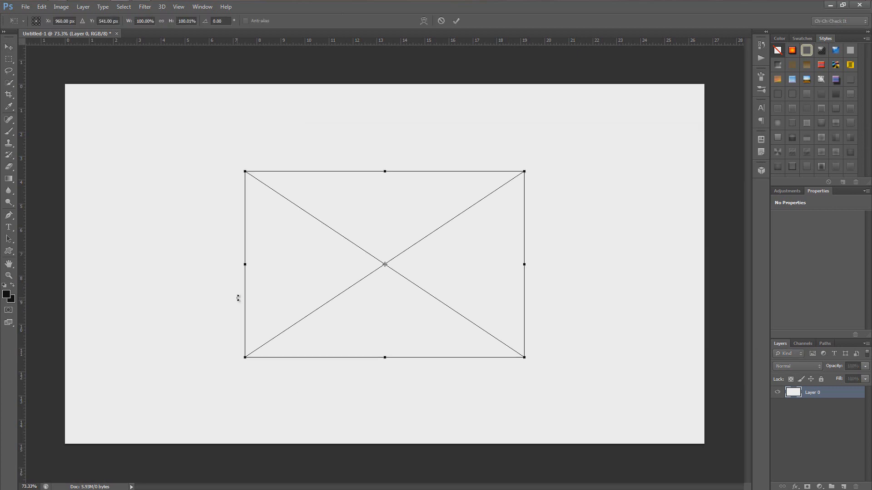
Enlarge the placed bokeh images proportionally until they cover the whole canvas and commit each placement.
left_click_drag(525, 358, 722, 477)
left_click(455, 21)
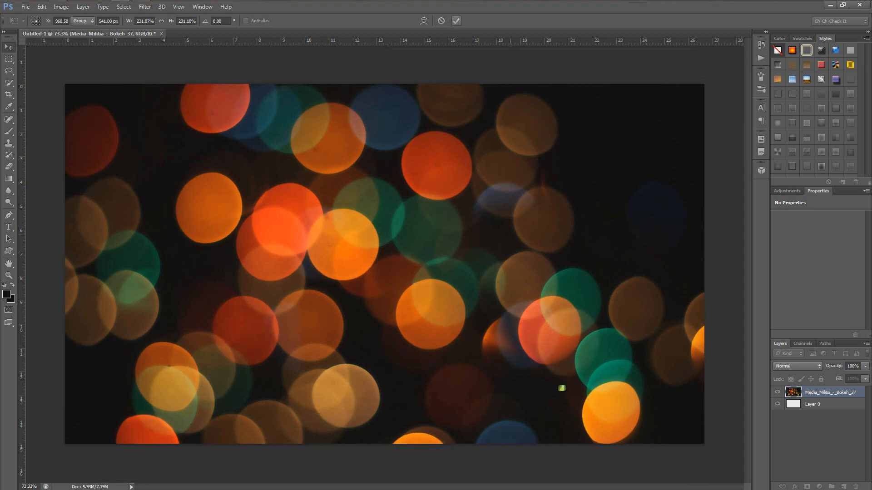
left_click_drag(524, 357, 701, 472)
key("Return")
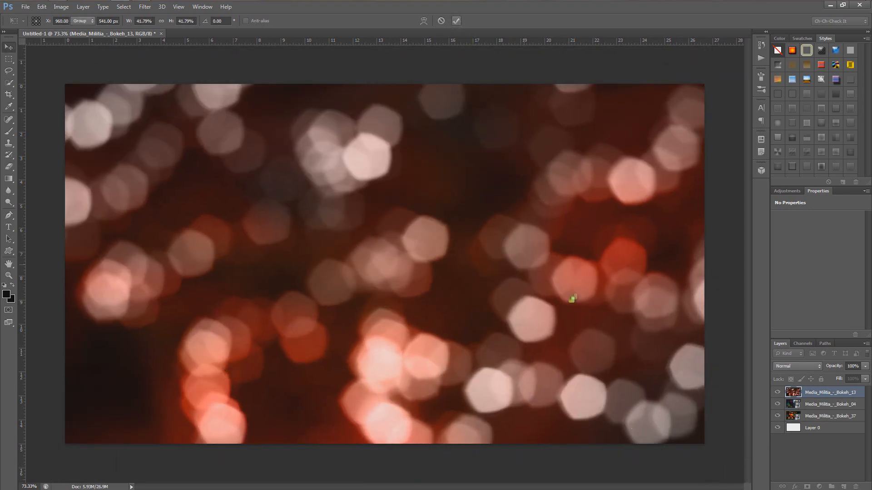
key("Return")
left_click_drag(654, 444, 703, 484)
left_click(457, 21)
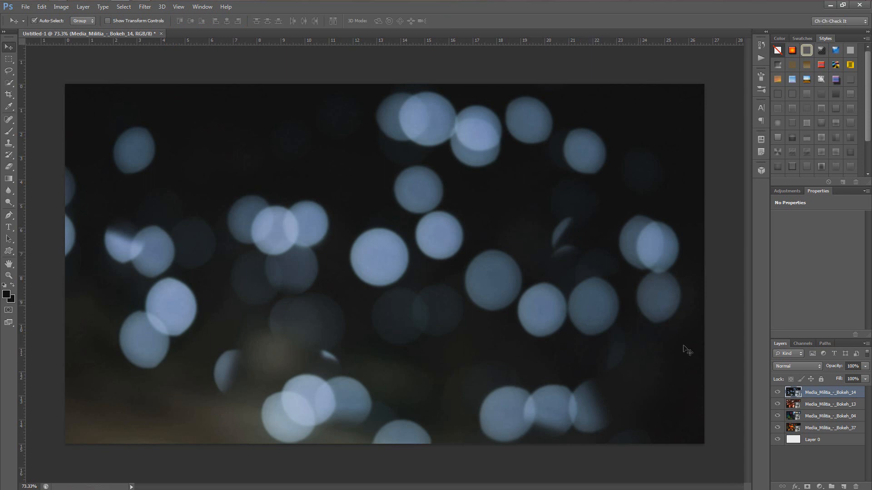
Set the blend mode of the Bokeh_14, Bokeh_13 and Bokeh_04 layers to Soft Light.
left_click(804, 366)
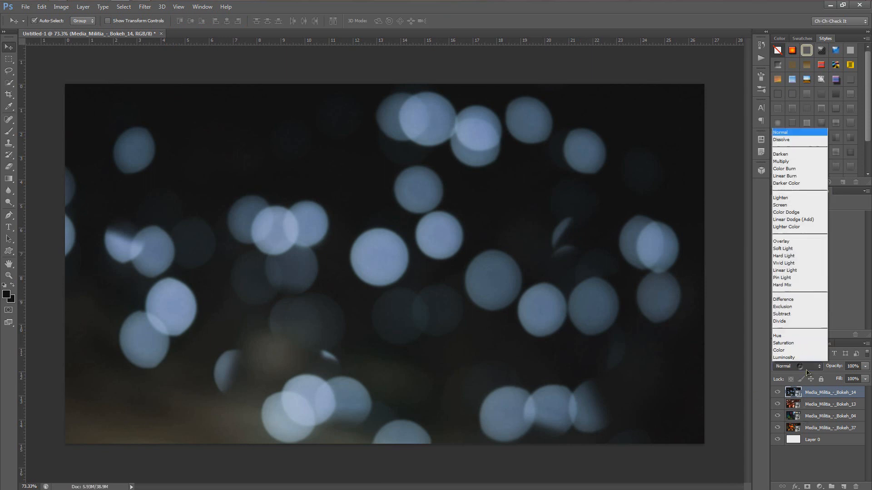
left_click(825, 395)
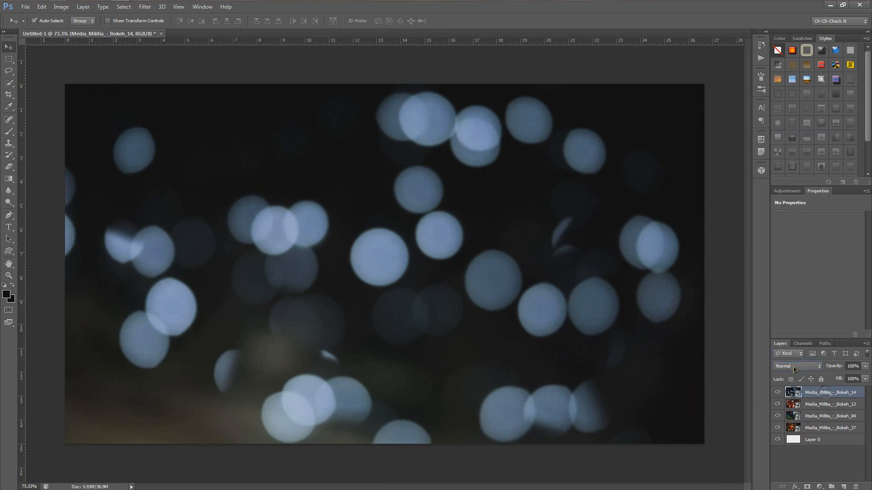
left_click(797, 366)
left_click(786, 249)
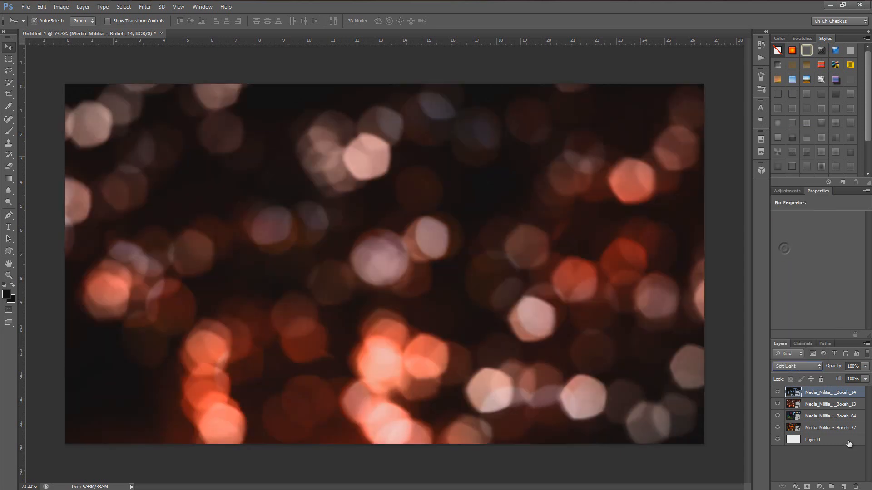
left_click(826, 404)
left_click(798, 367)
left_click(787, 250)
left_click(824, 416)
left_click(798, 367)
left_click(788, 251)
left_click(826, 428)
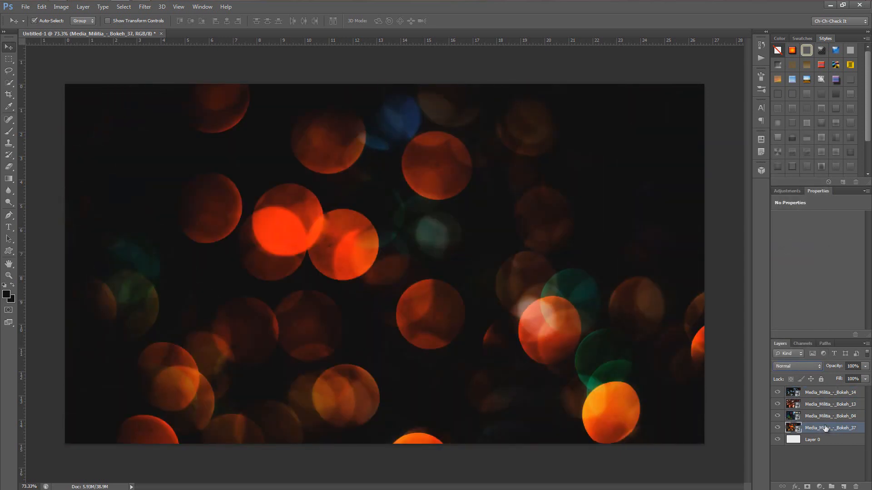
Reduce the opacity of Bokeh_14 to 27% and Bokeh_04 to 46%, and lower the opacity of Bokeh_13.
left_click(821, 395)
left_click_drag(834, 366, 803, 368)
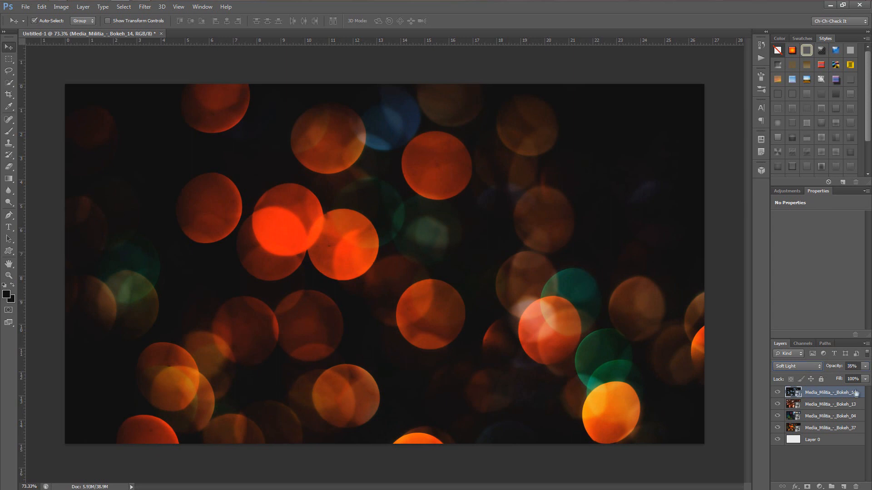
left_click(830, 404)
left_click(830, 416)
left_click_drag(833, 366, 807, 366)
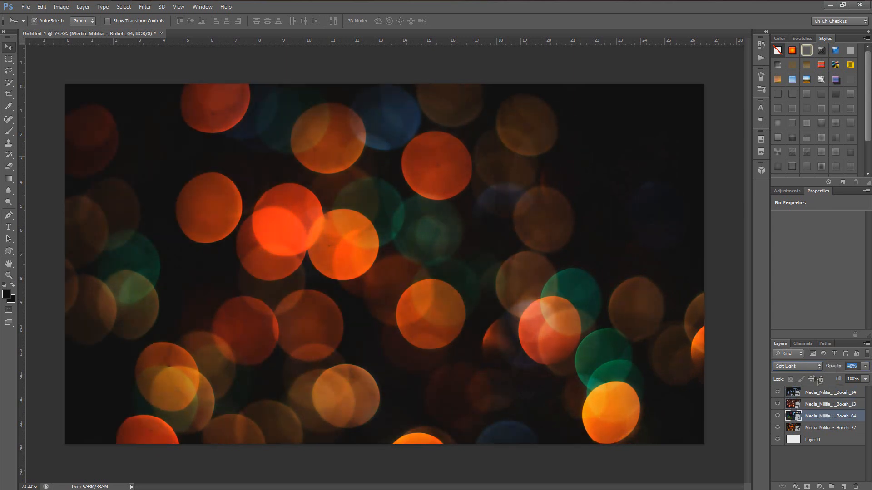
left_click_drag(836, 368, 840, 369)
left_click(814, 393)
left_click_drag(835, 367, 835, 369)
key("alt+bracketleft")
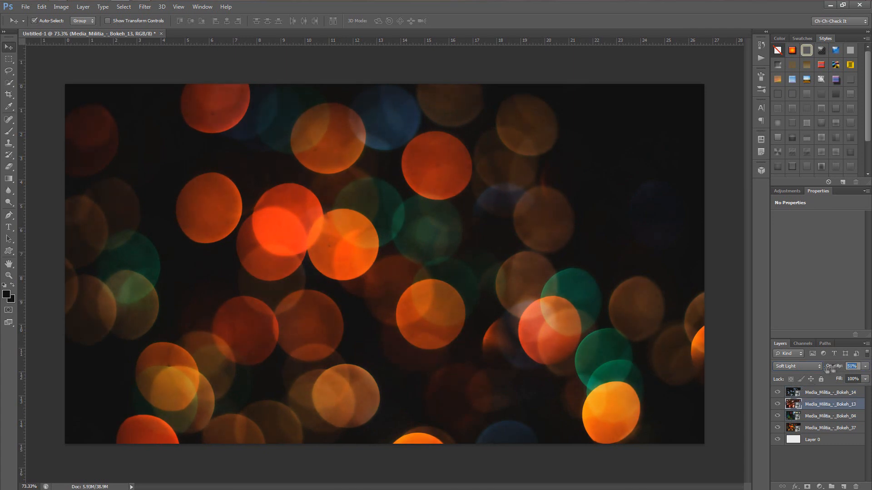
key("alt+bracketleft")
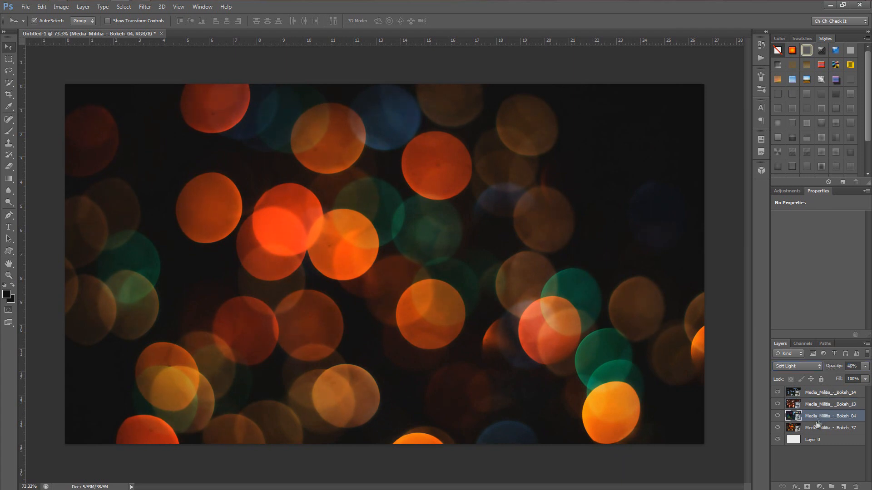
Merge the four bokeh layers into one layer and duplicate the merged layer twice.
left_click(819, 429)
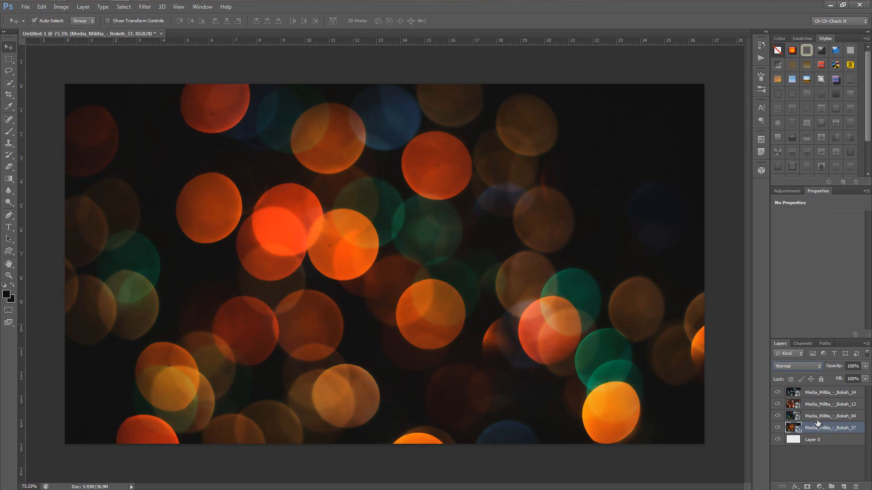
left_click(823, 393, "shift")
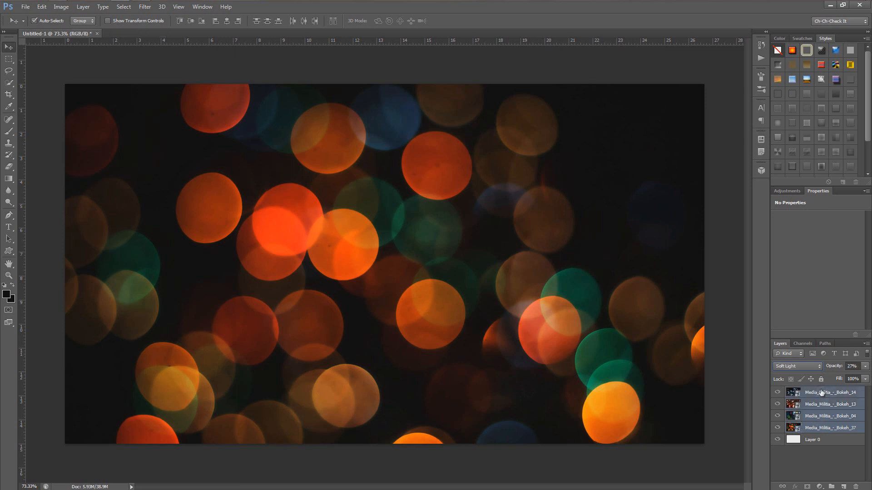
key("ctrl+e")
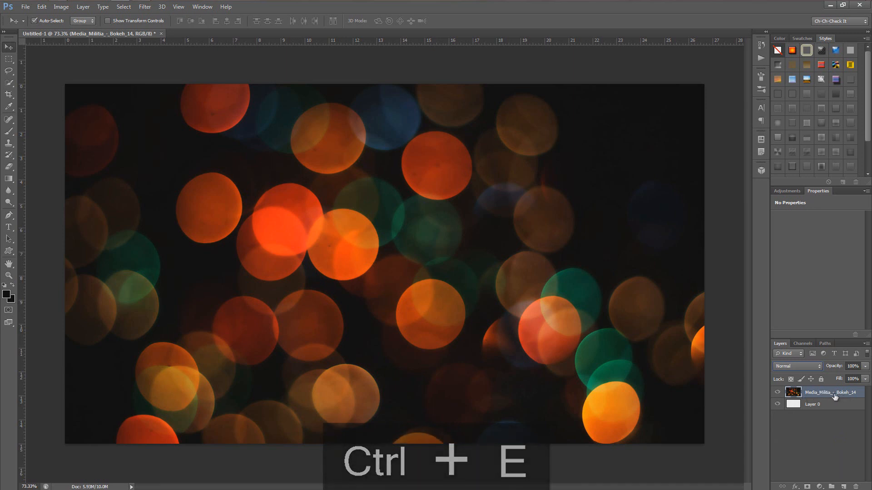
left_click_drag(826, 393, 844, 485)
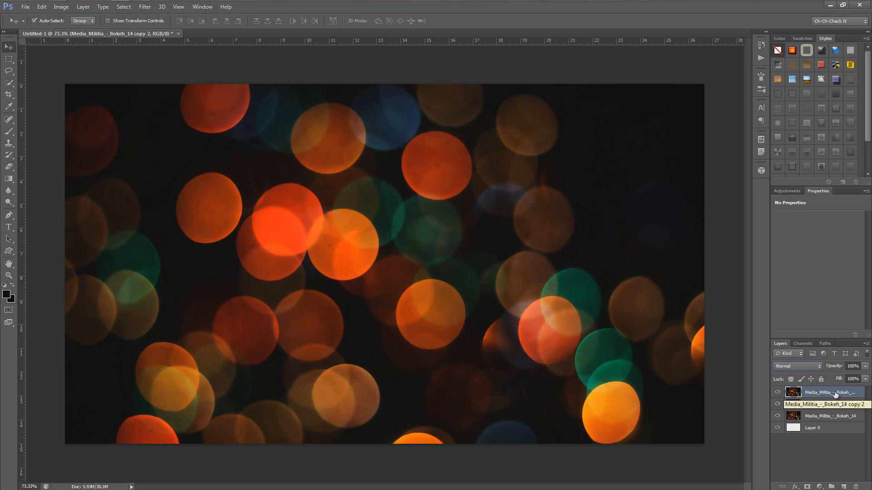
Transform the topmost bokeh copy with a horizontal skew of 45 degrees.
key("ctrl+t")
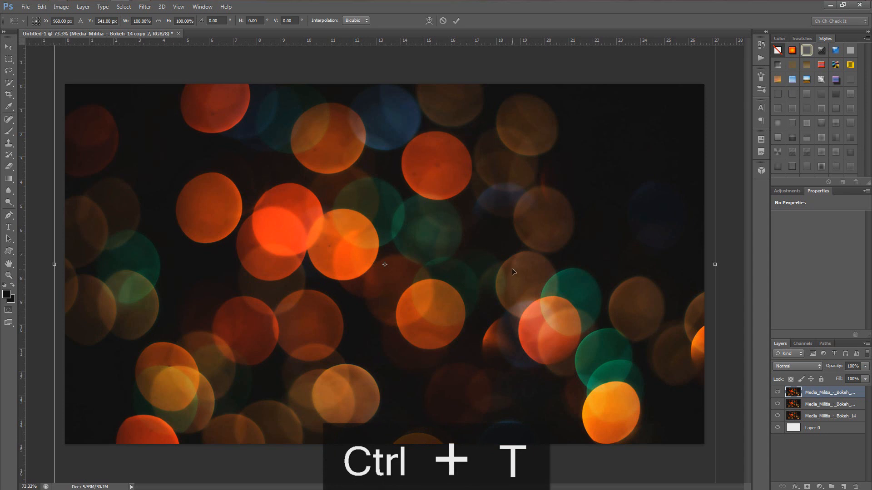
left_click(255, 21)
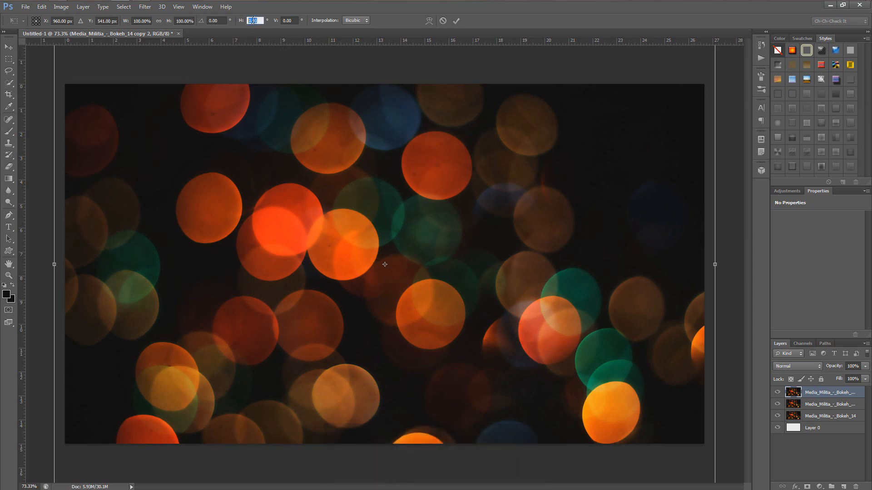
type("45")
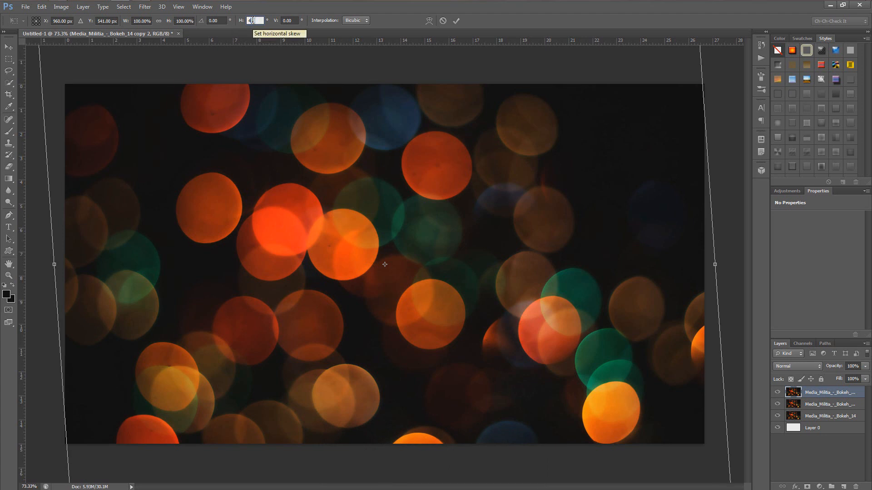
left_click(454, 21)
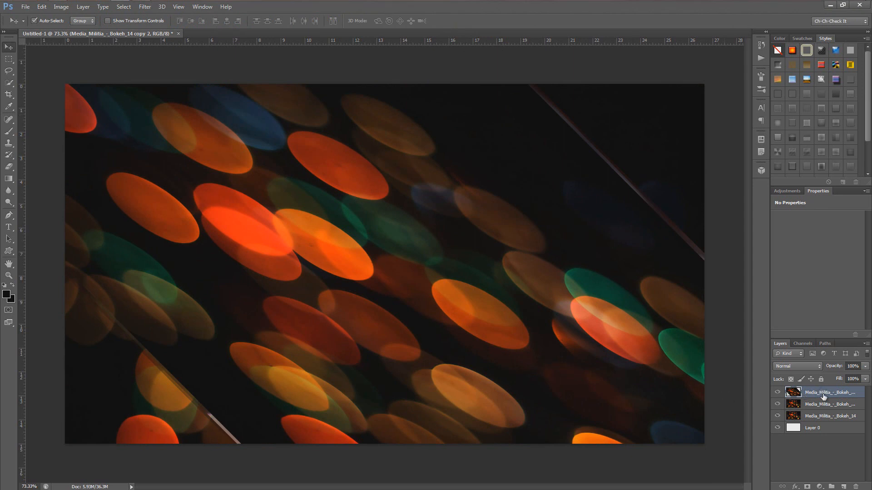
Apply the Mosaic filter to the topmost skewed bokeh copy with a cell size of 71 square.
left_click(145, 6)
mouse_move(164, 126)
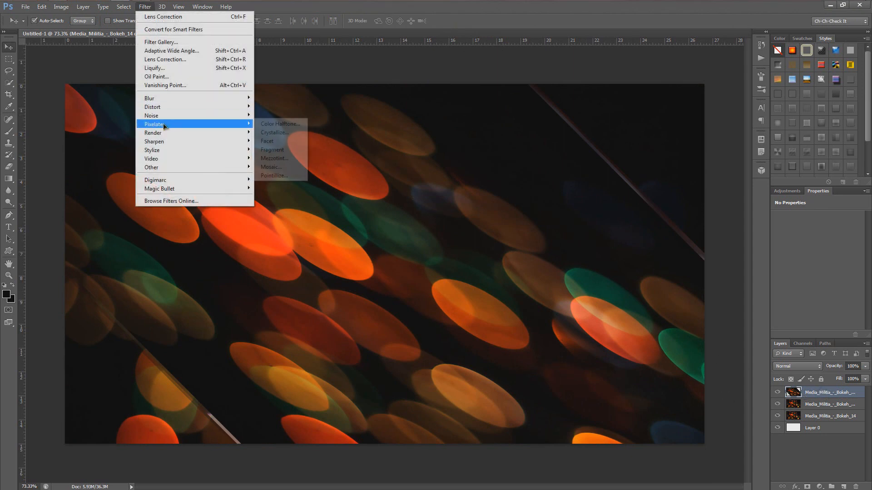
left_click(278, 171)
mouse_move(398, 247)
left_mouse_down()
mouse_move(417, 249)
mouse_move(394, 246)
left_mouse_up()
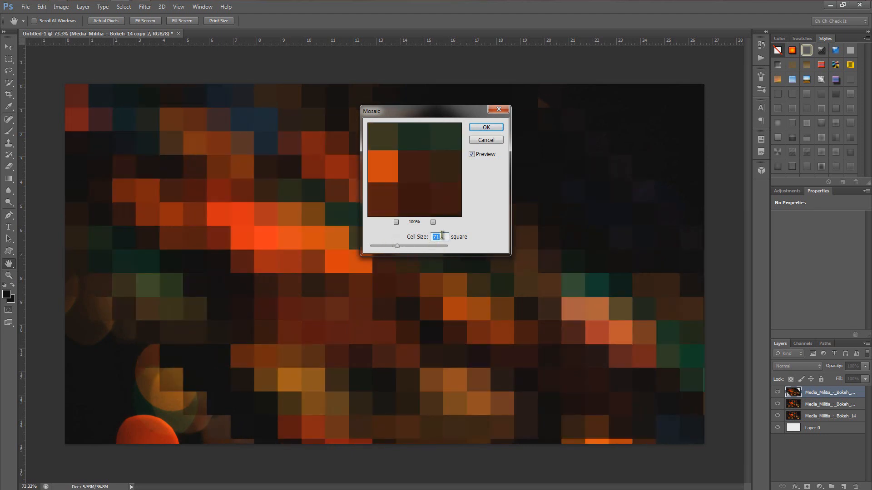
left_click(486, 127)
key("v")
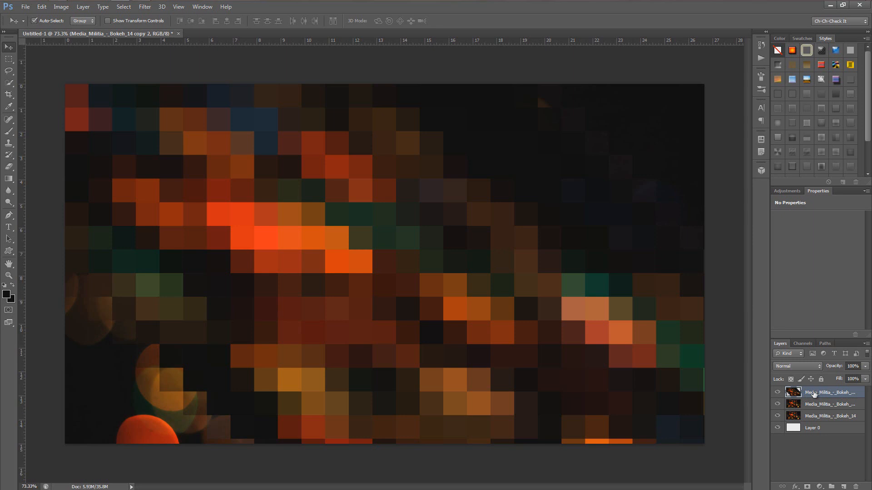
Transform the topmost bokeh copy with a horizontal skew of -45 degrees.
key("ctrl+t")
left_click(262, 21)
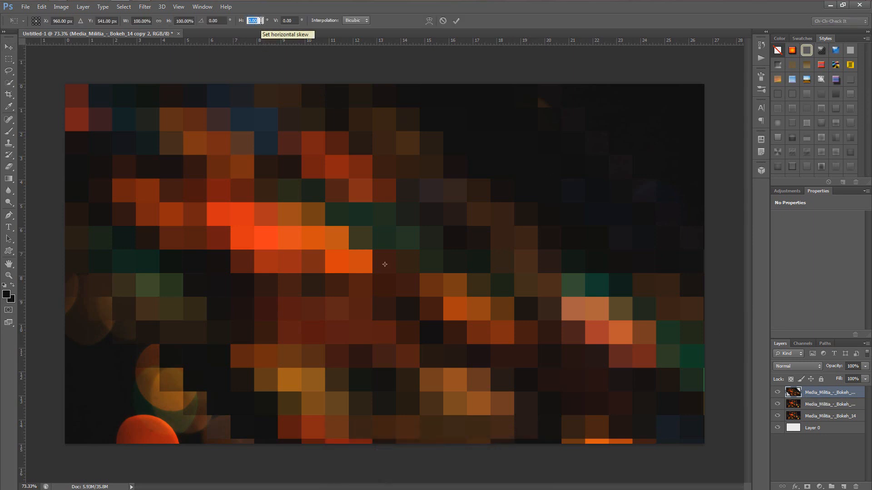
type("-45")
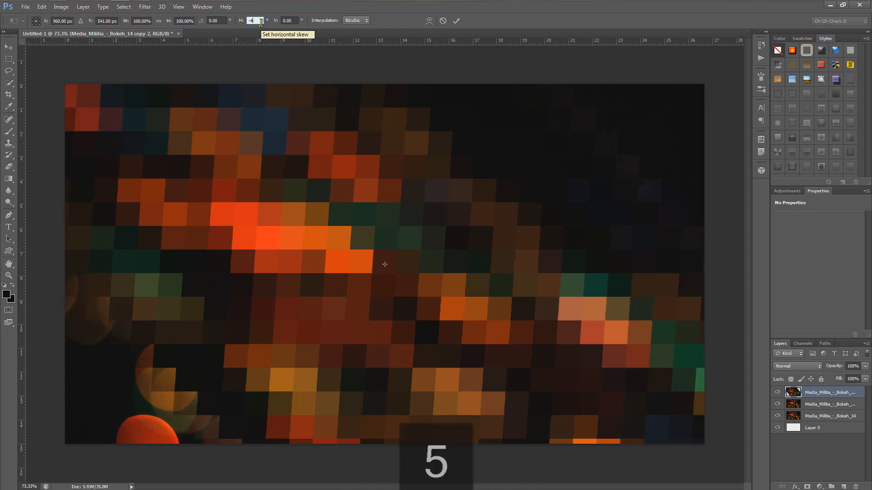
key("Return")
left_click(456, 21)
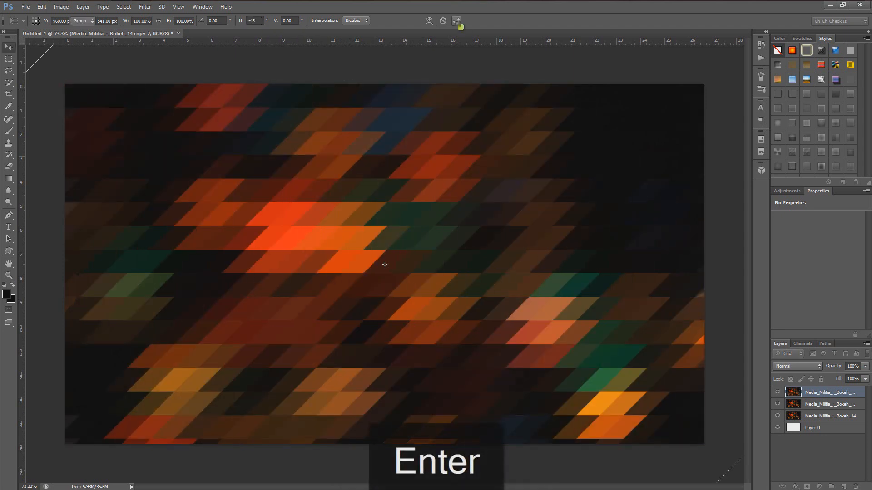
Select the middle bokeh copy and transform it with a horizontal skew of -45 degrees.
left_click(838, 404)
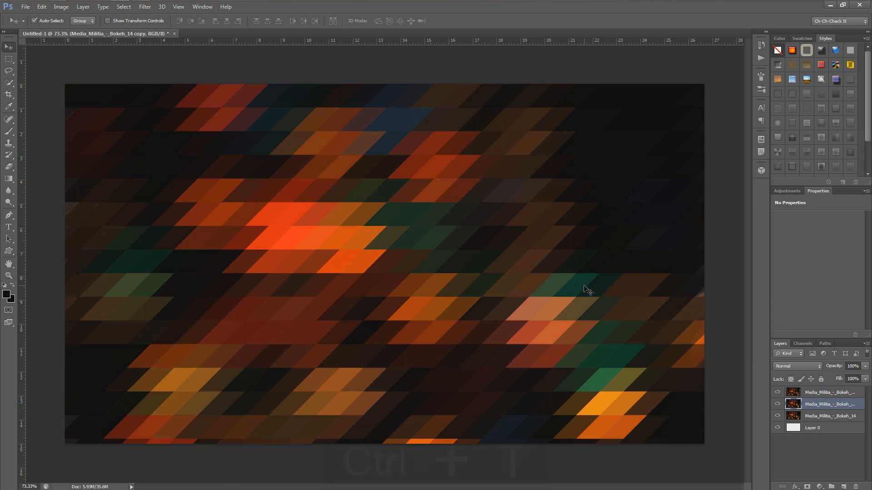
key("ctrl+t")
left_click(255, 21)
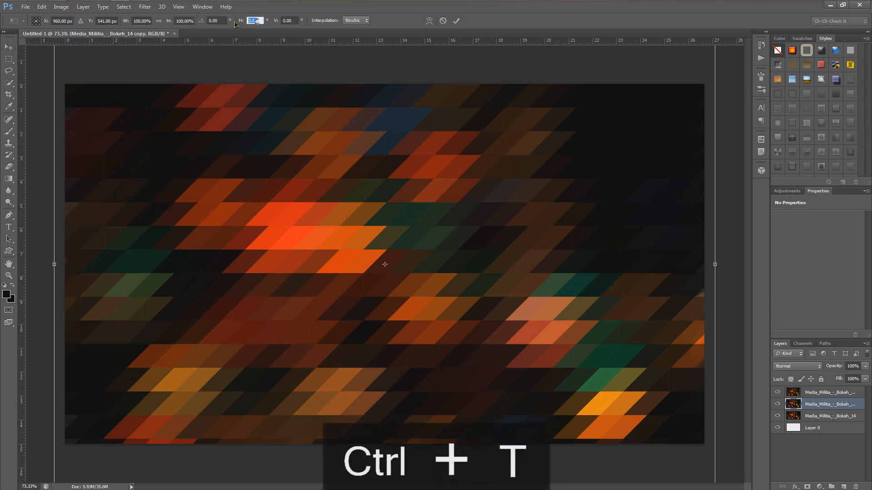
type("-45")
key("Return")
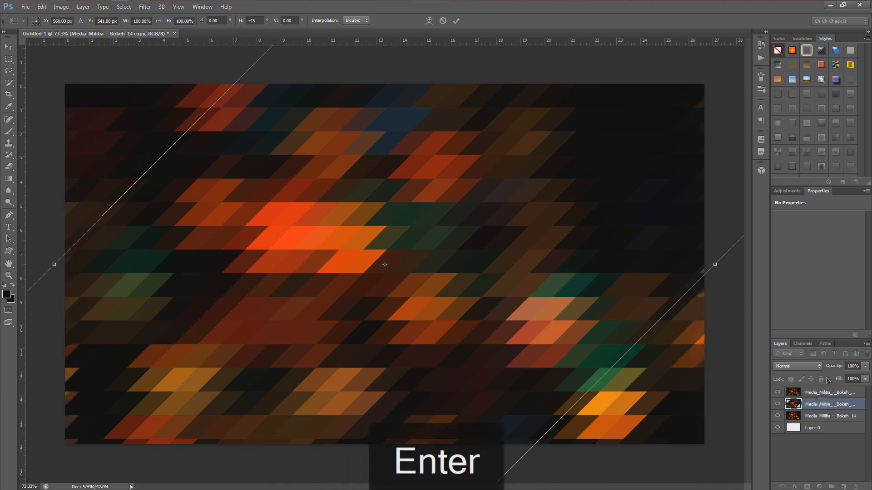
left_click(455, 22)
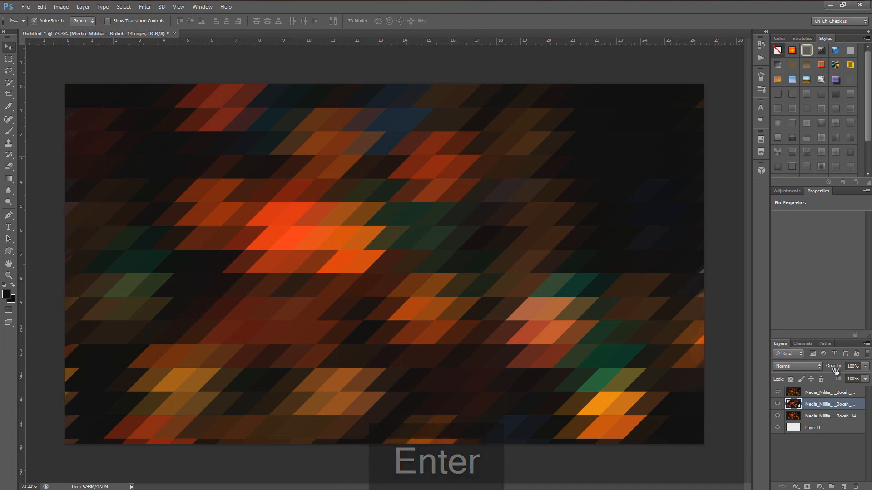
Set the opacity of the topmost bokeh copy to 50%.
left_click(832, 397)
left_click(853, 366)
type("50")
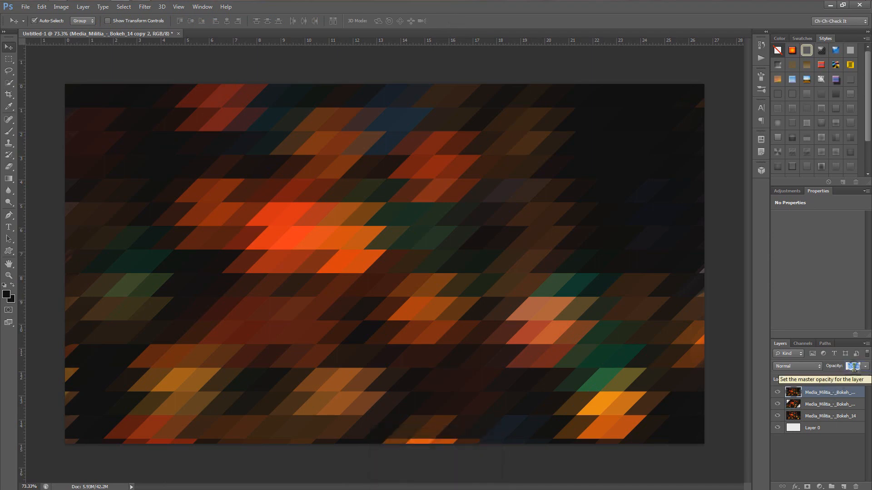
key("Return")
Reapply the Mosaic filter with the same settings to the middle bokeh copy.
left_click(832, 405)
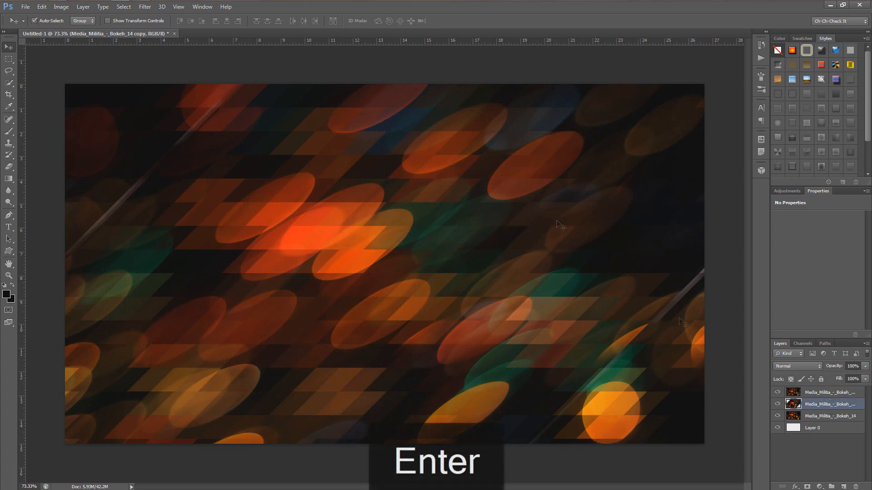
left_click(142, 6)
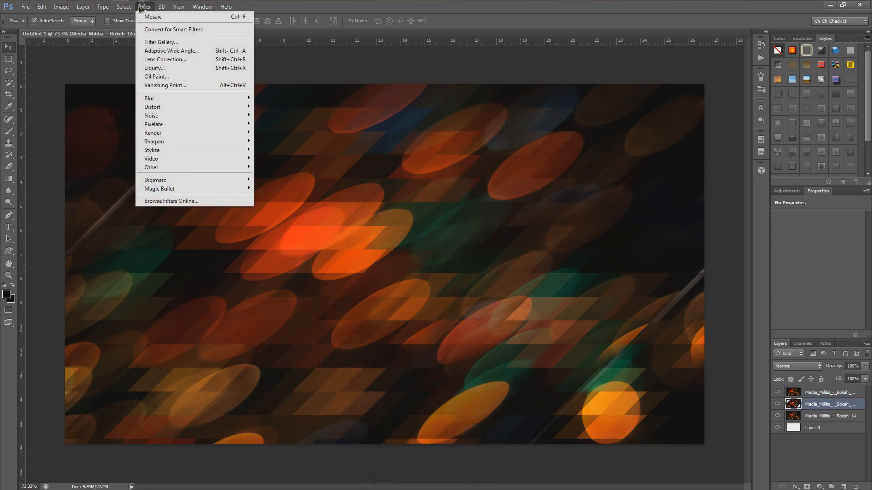
left_click(139, 8)
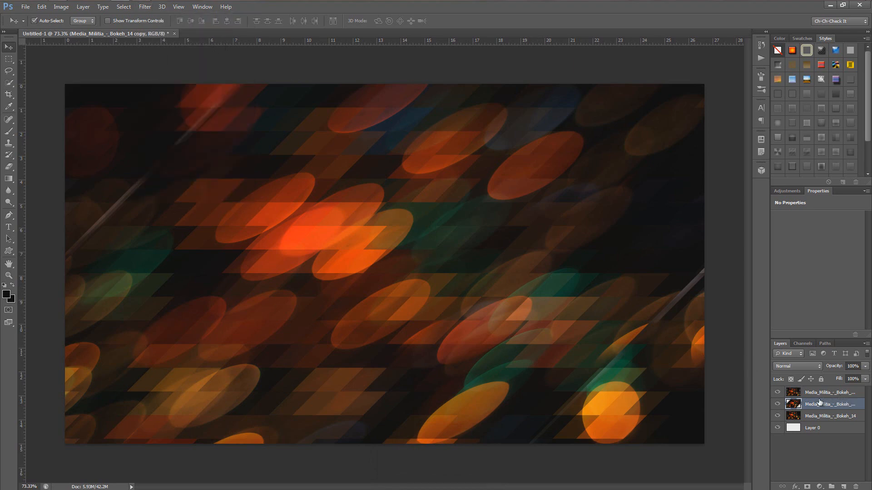
key("ctrl+f")
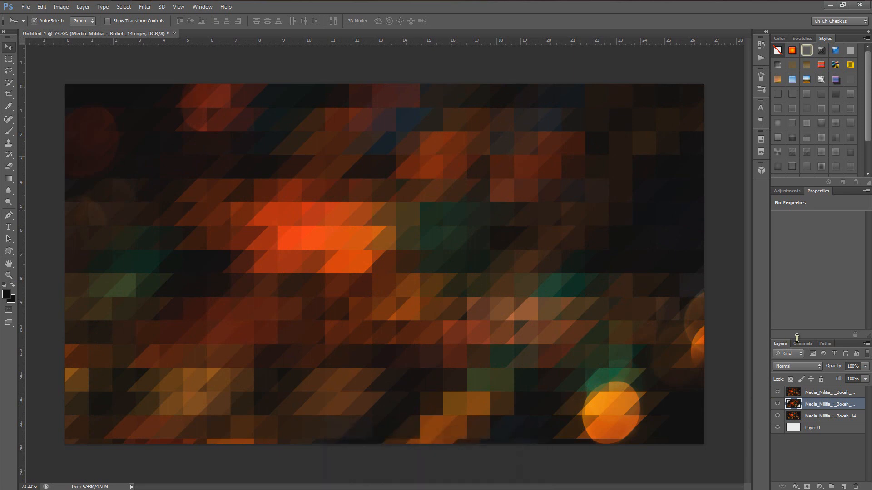
Transform the middle bokeh copy with a horizontal skew of 45 degrees.
key("ctrl+t")
left_click(243, 23)
type("45")
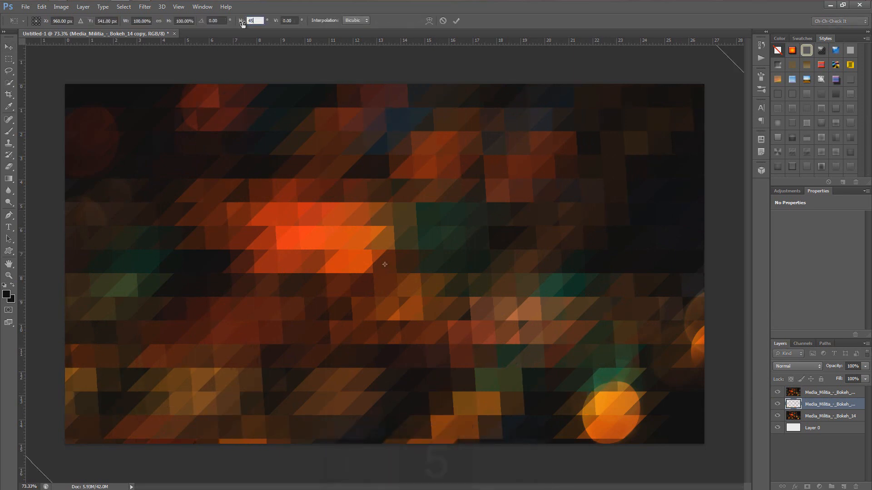
key("Return")
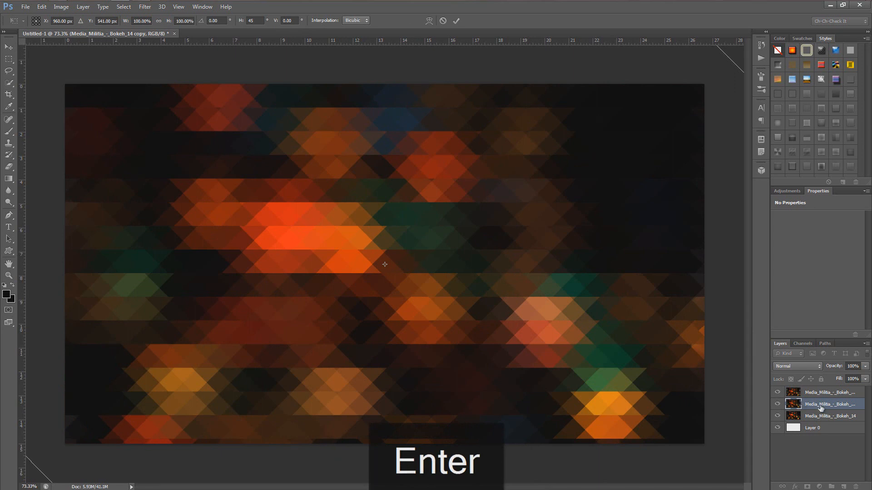
left_click(456, 21)
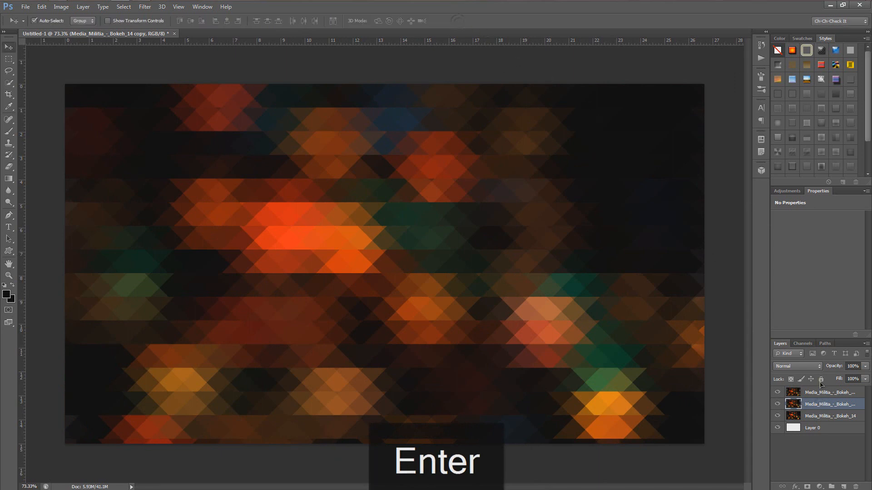
Set the opacity of the middle bokeh copy to 50%.
left_click(852, 366)
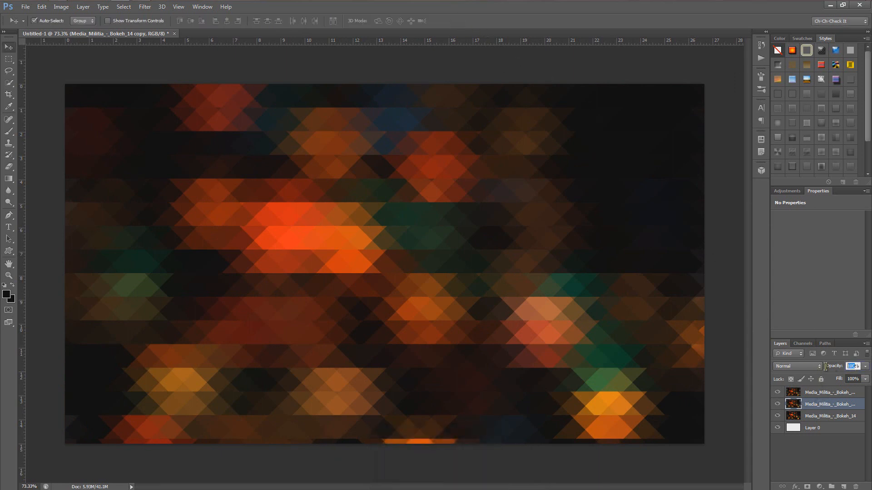
type("50")
key("Return")
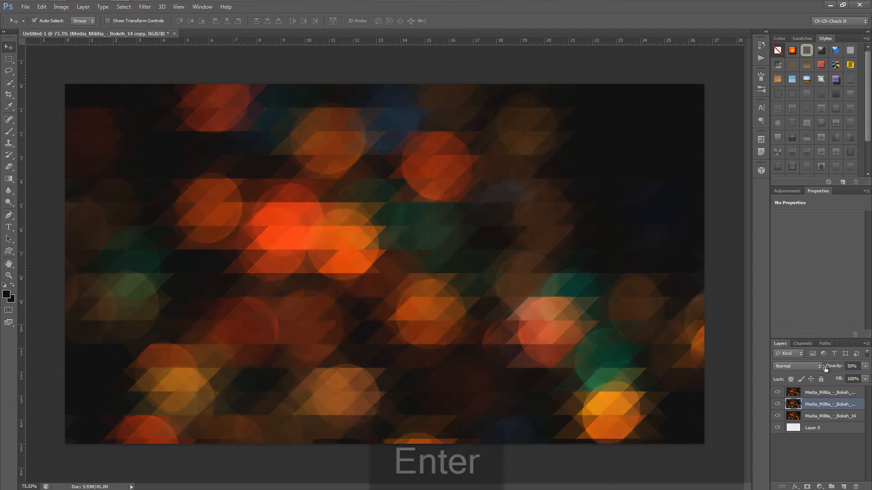
Apply a Gaussian Blur with a radius of 20.9 pixels to the original Media_Militia_-_Bokeh_14 layer.
left_click(813, 417)
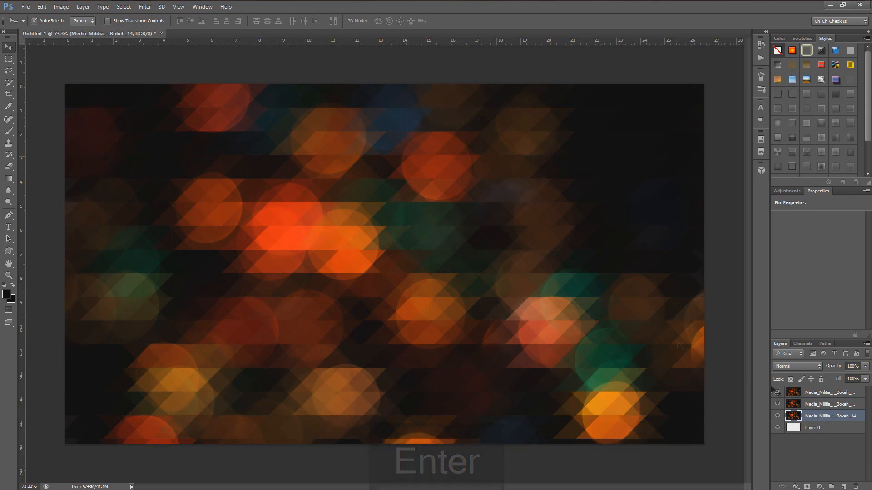
left_click(145, 7)
mouse_move(171, 100)
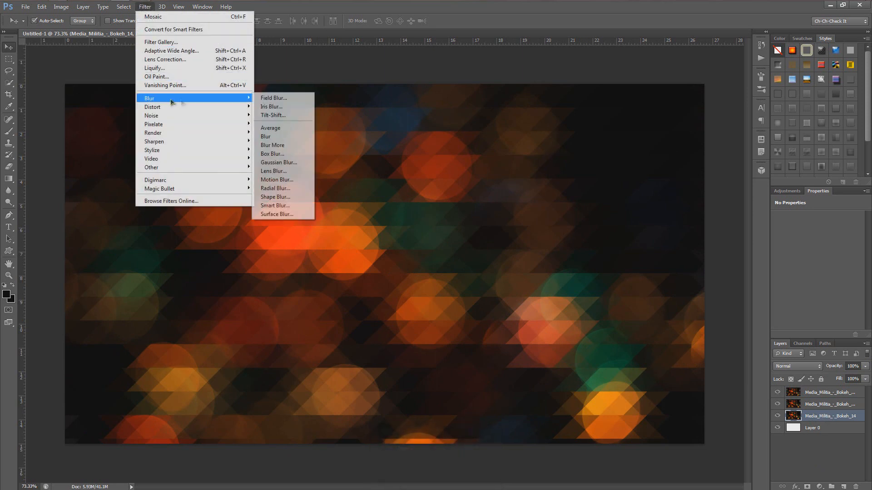
left_click(278, 162)
left_click_drag(408, 249, 409, 249)
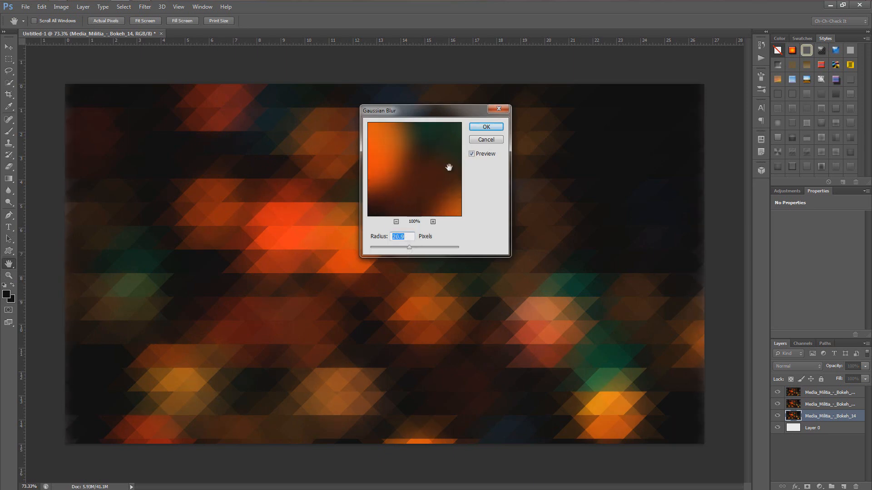
left_click(484, 127)
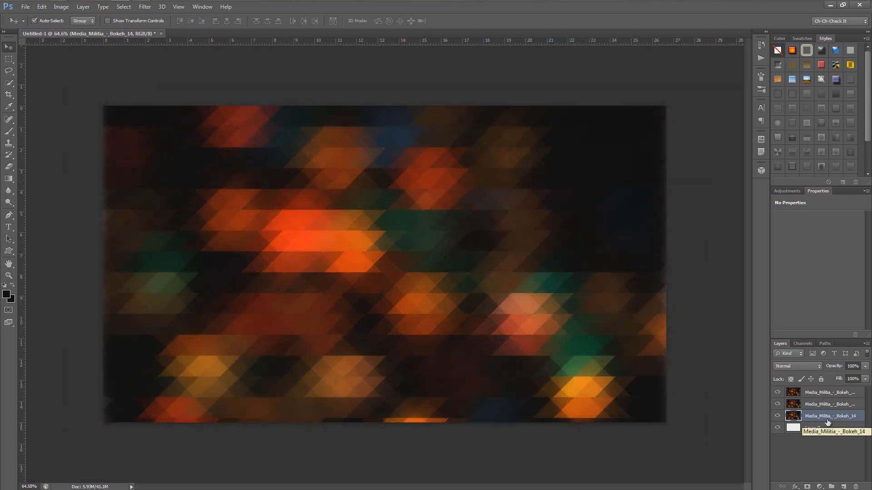
Create a new empty layer and move it above all bokeh layers in the stack.
key("ctrl+shift+n")
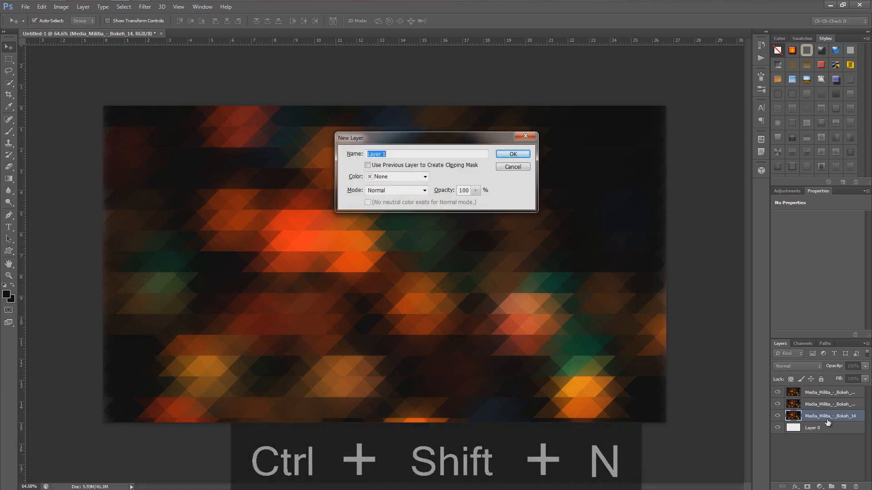
key("Return")
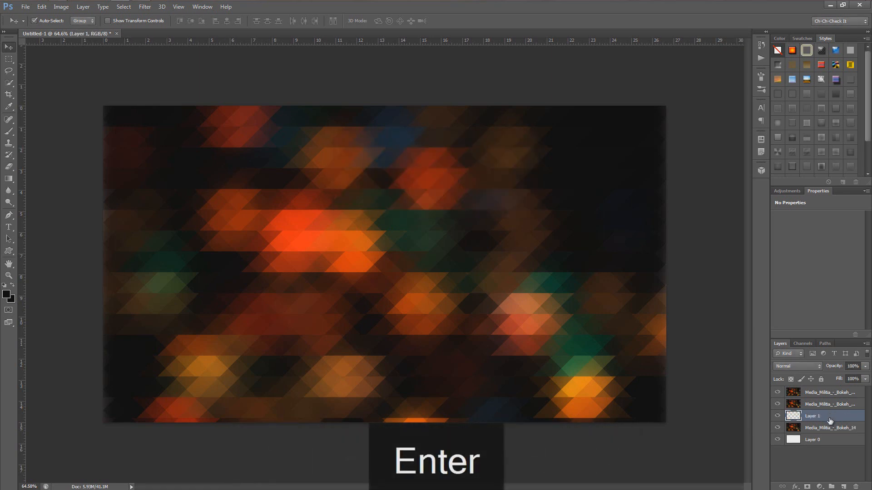
left_click_drag(829, 417, 825, 389)
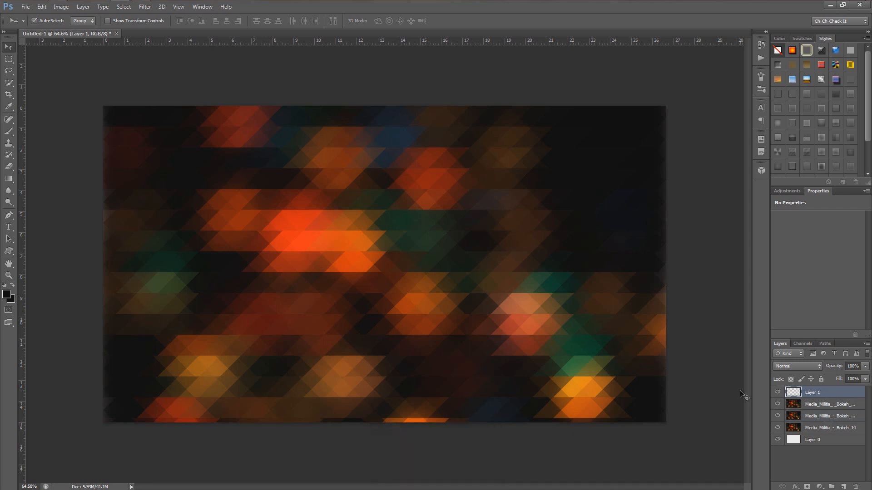
Draw a white solid triangle about 857 by 739 px over the mosaic with the Custom Shape tool.
key("shift+u")
key("shift+u")
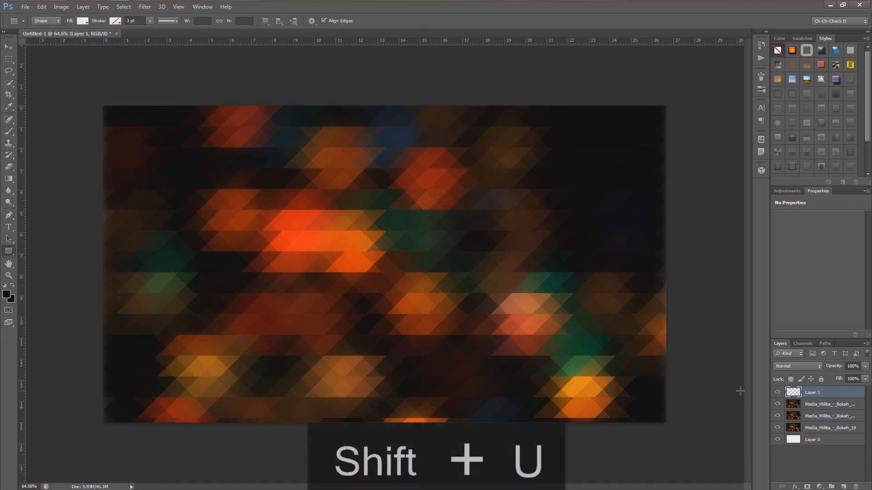
key("shift+u")
key("shift+u")
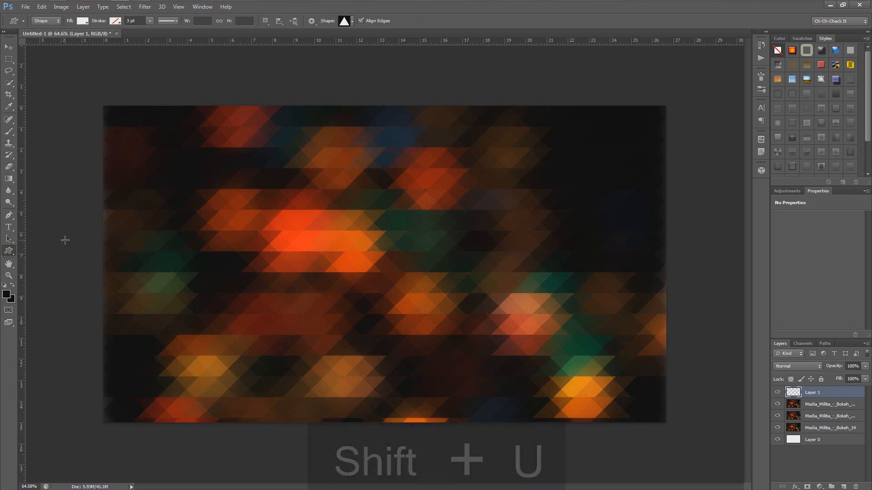
left_click(351, 21)
mouse_move(384, 68)
left_mouse_down()
mouse_move(384, 57)
mouse_move(385, 69)
left_mouse_up()
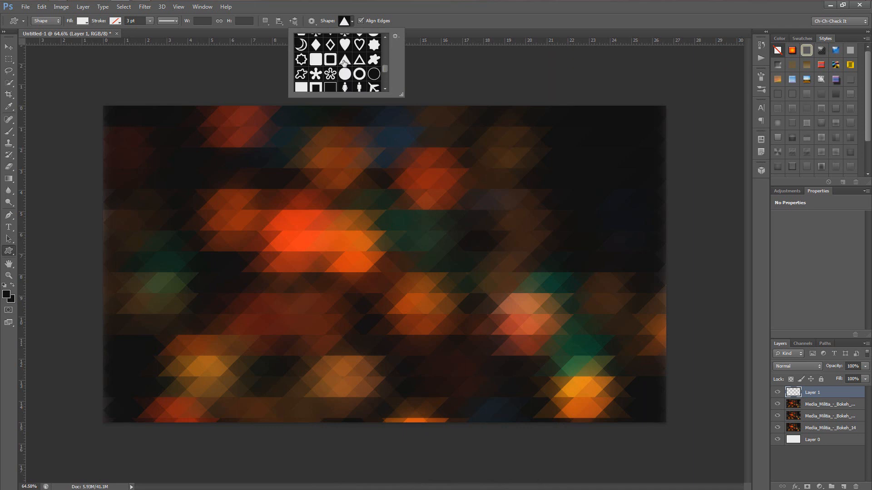
left_click(352, 22)
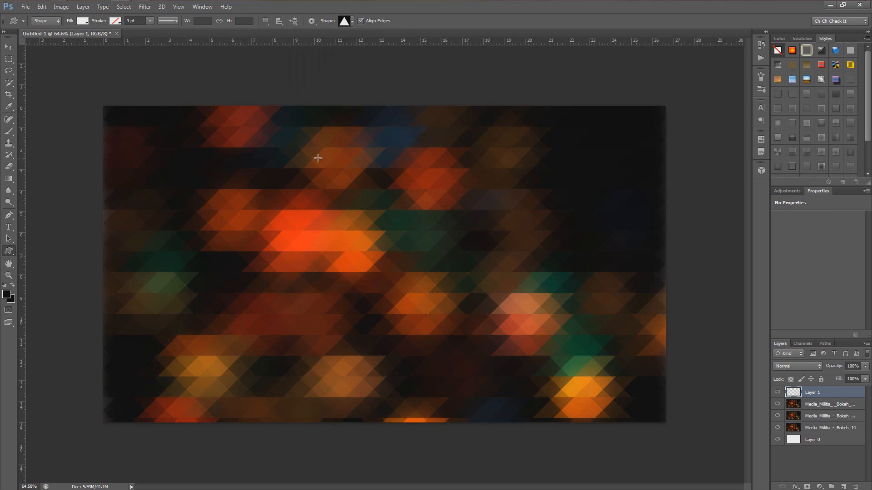
left_click_drag(318, 158, 562, 425)
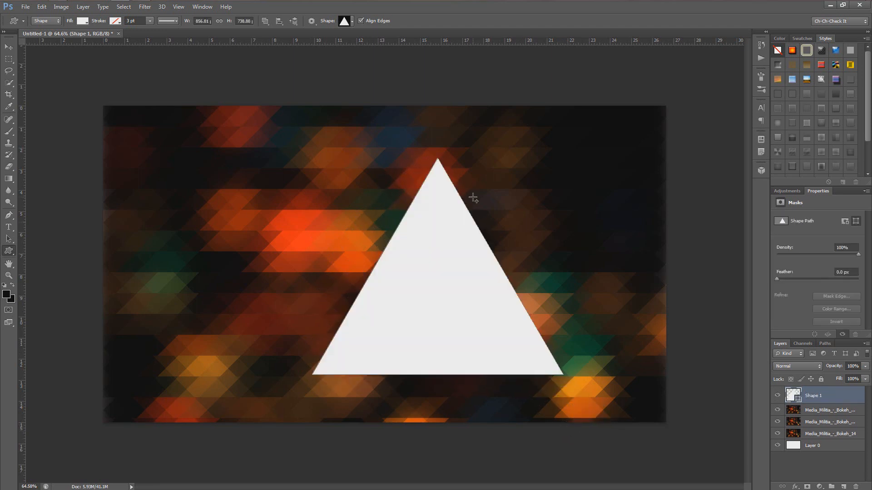
Preview a near-black fill on the triangle shape and restore it to white (ffffff).
double_click(794, 396)
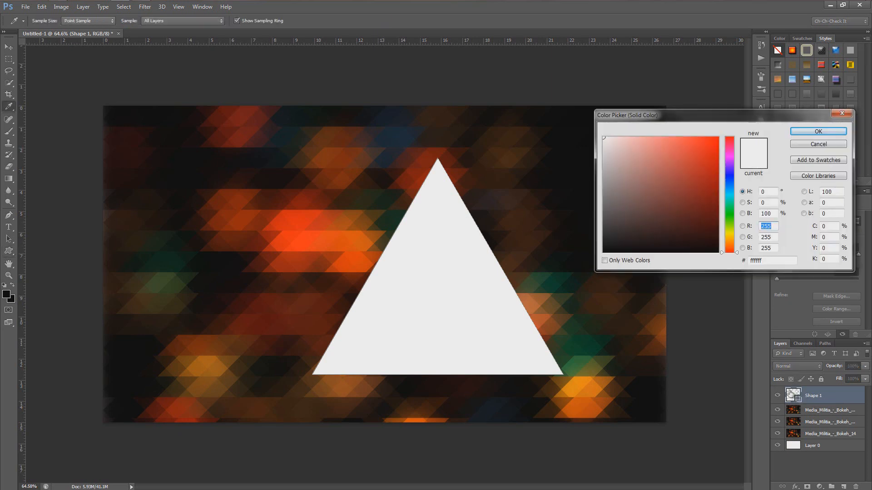
left_click_drag(612, 148, 530, 84)
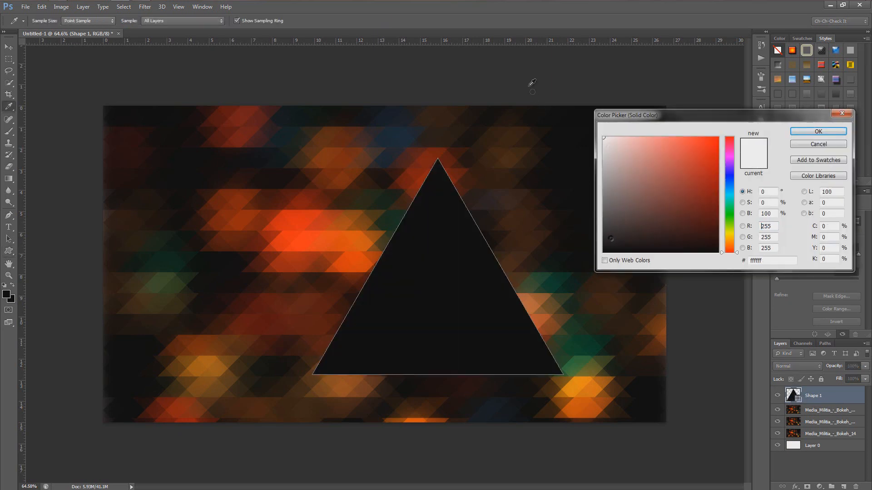
left_click(812, 133)
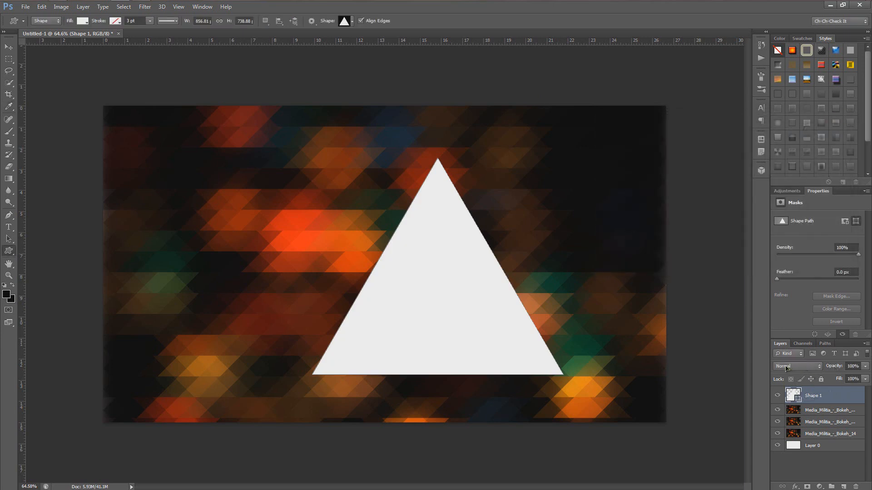
Set the white triangle shape's blend mode to Hue and move it closer to the middle of the canvas.
left_click(802, 368)
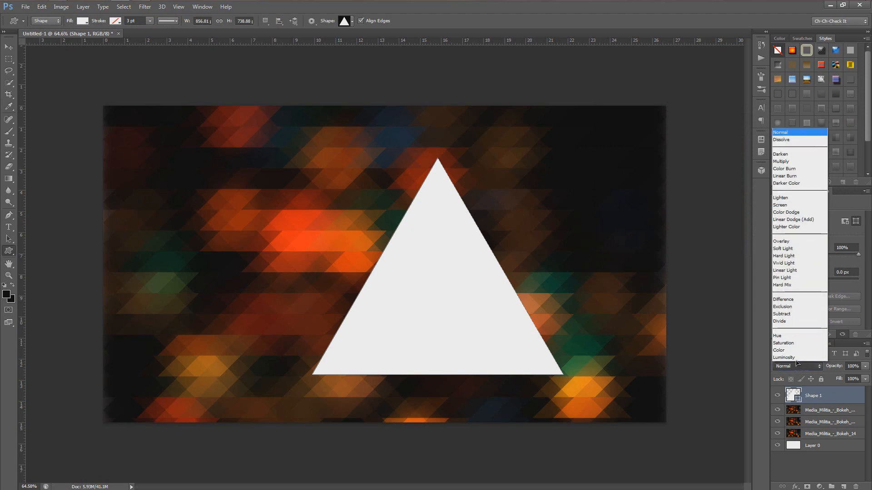
left_click(779, 336)
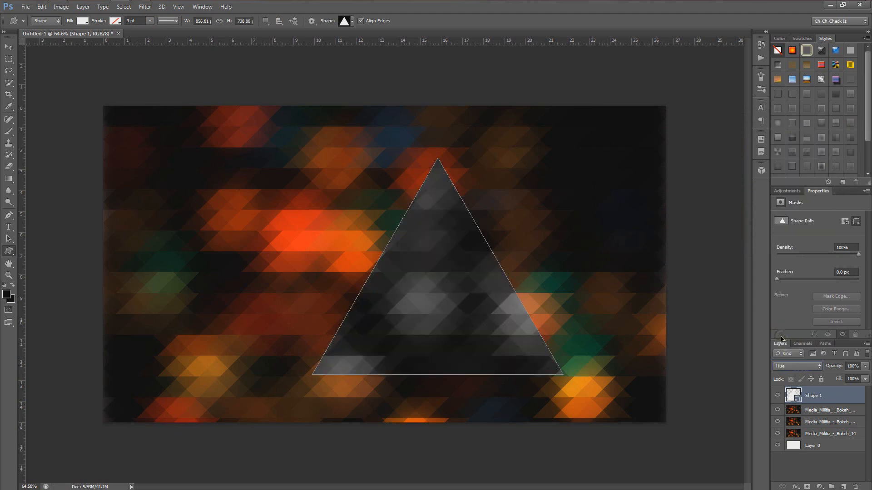
left_click(9, 46)
left_click_drag(470, 332, 419, 313)
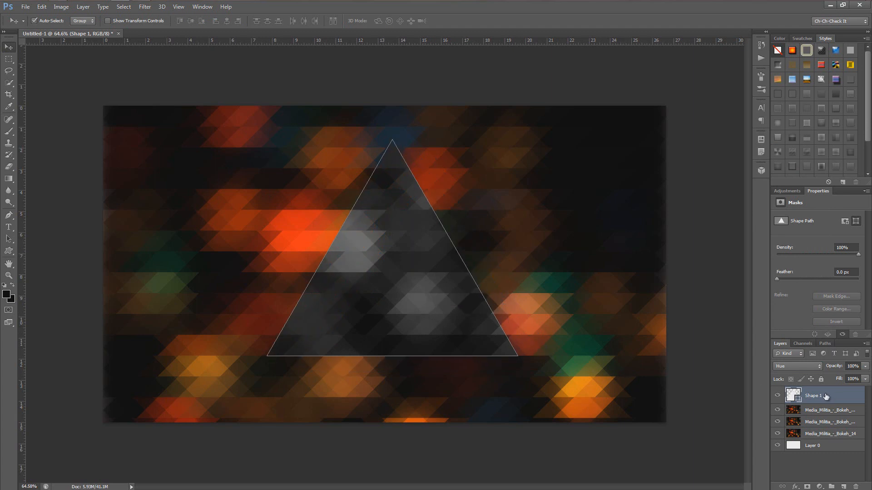
Align the triangle to the vertical and horizontal centres of the whole canvas, and clear the selection.
key("ctrl+a")
left_click(190, 21)
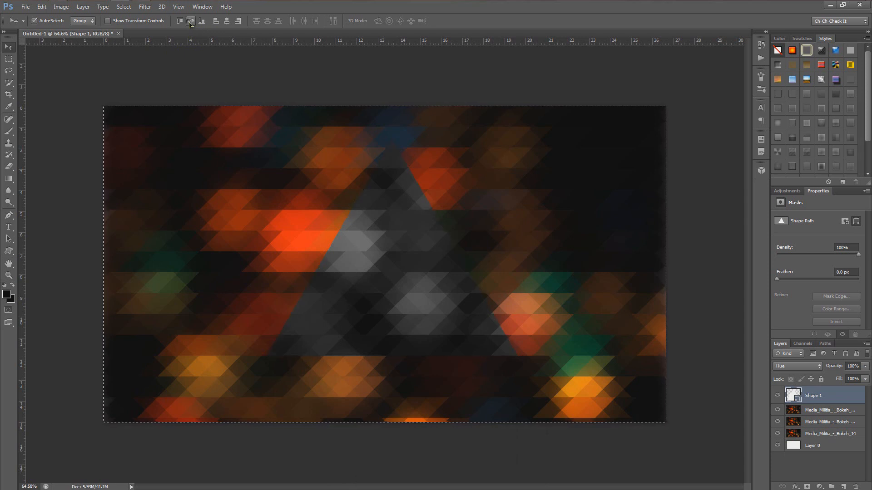
left_click(227, 21)
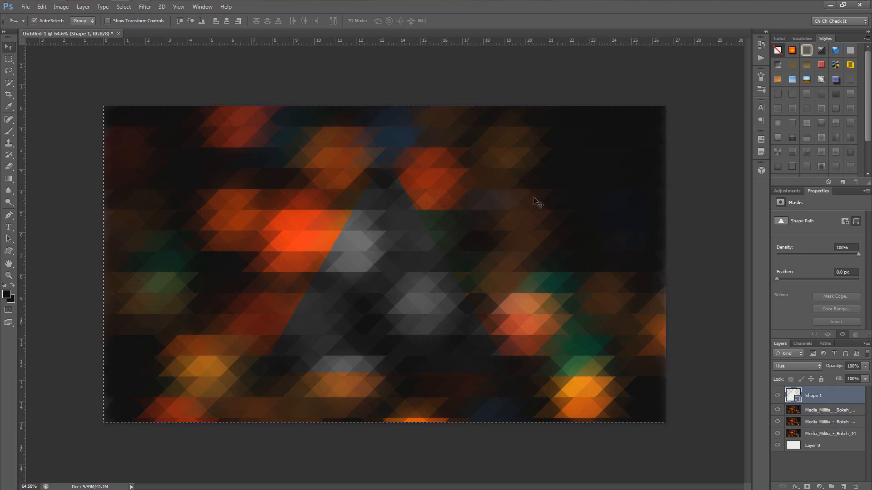
key("ctrl+d")
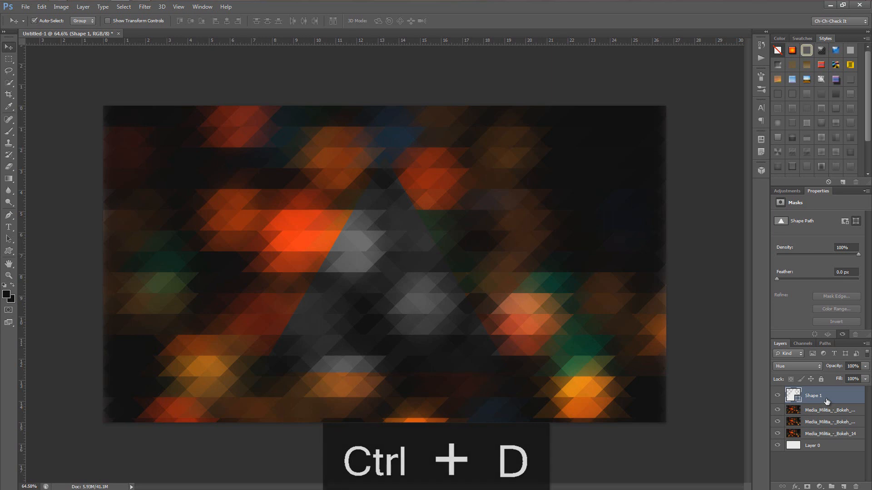
Rotate the triangle shape 180 degrees so it points downward, and deselect its layer.
key("ctrl+t")
left_click_drag(534, 333, 291, 197)
left_click(456, 21)
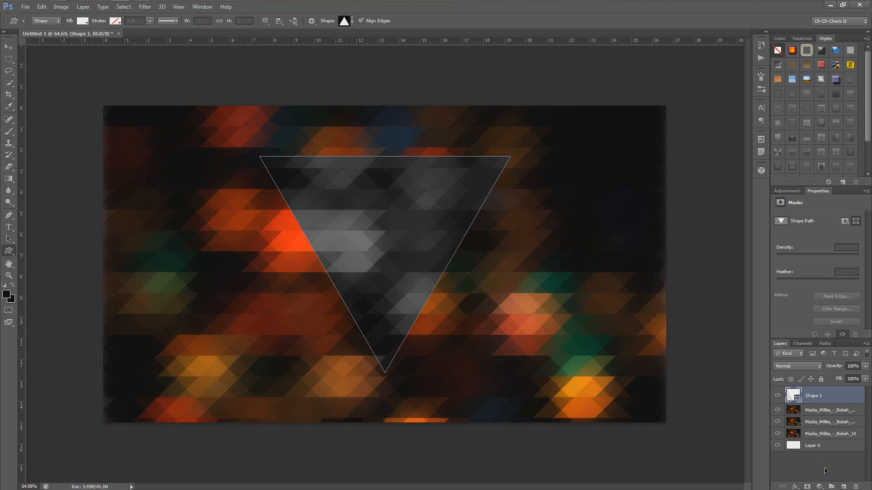
left_click(828, 471)
Add a white text layer in TYPOGRAPH PRO UltraLight reading "CHECK IT" with "PRODUCTIONS" on a second line.
key("t")
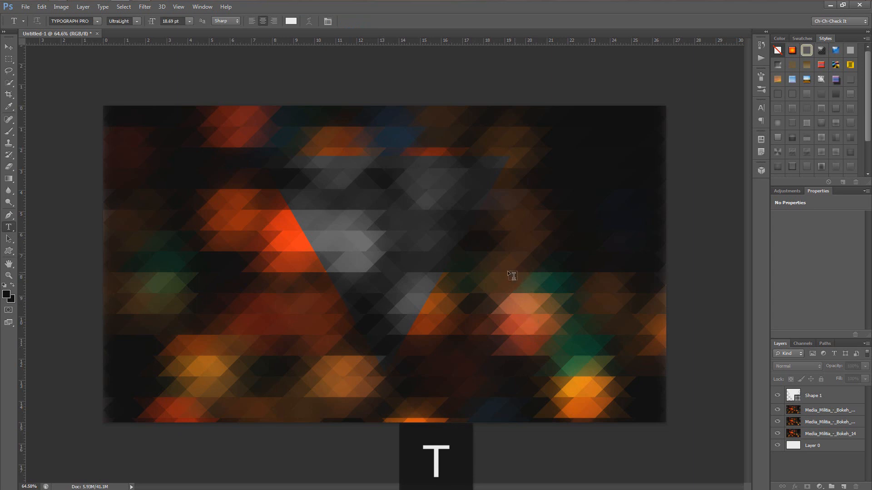
left_click(478, 293)
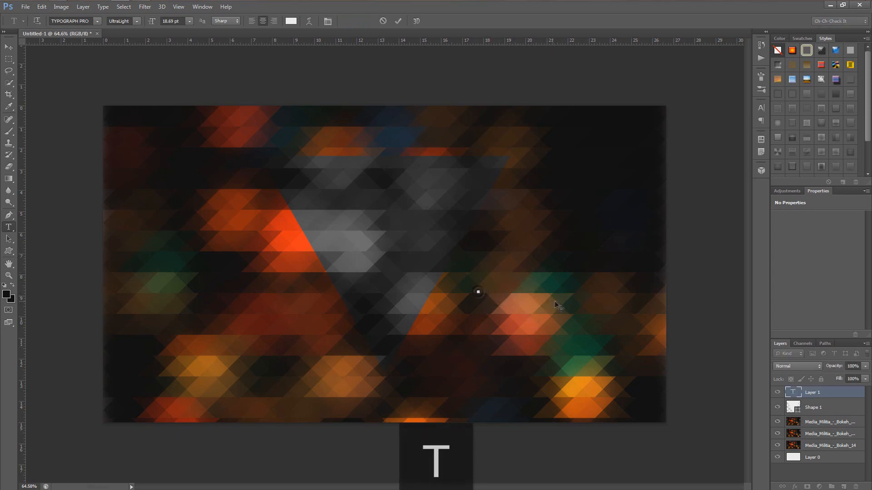
type("CHECK I")
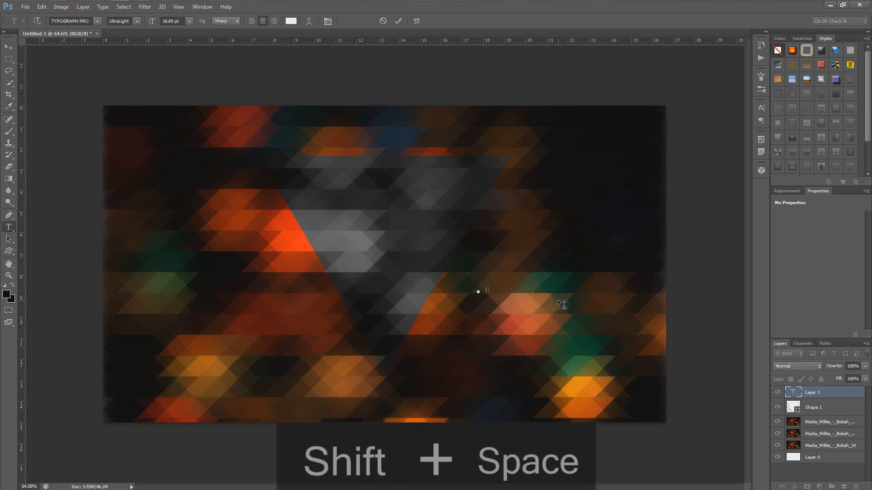
type("T")
key("Return")
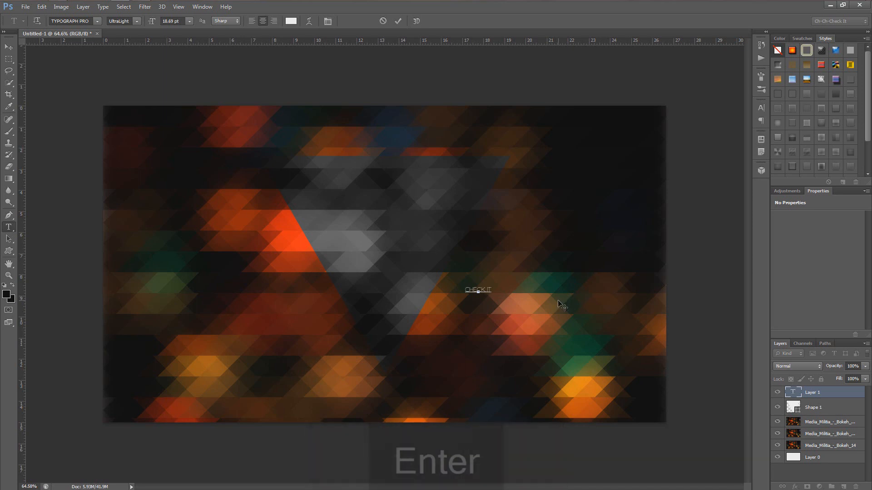
type("PRODUCTIONS")
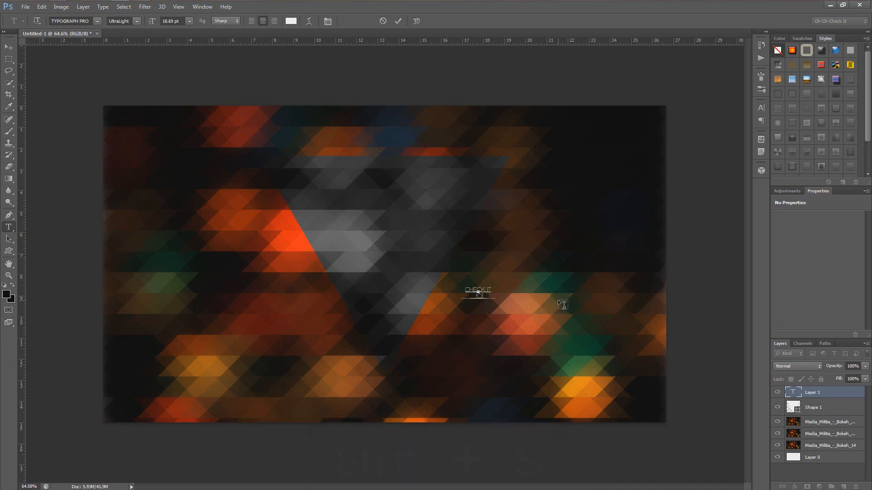
left_click(397, 23)
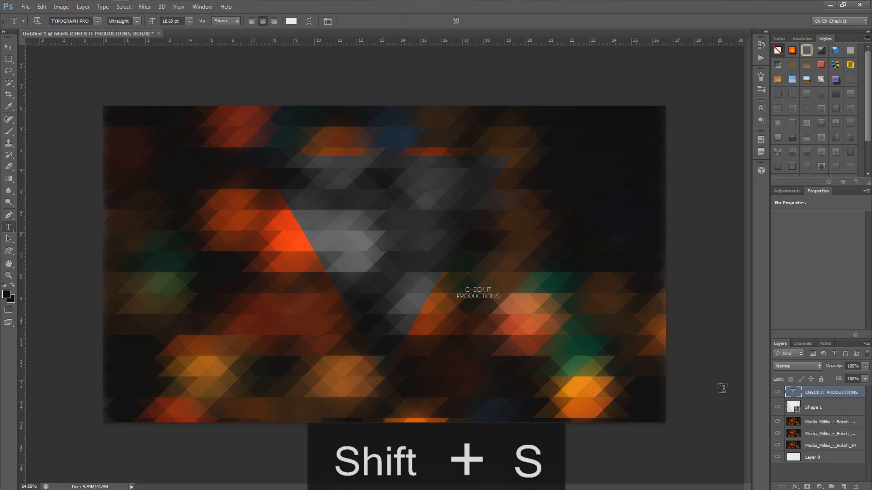
Scale the CHECK IT PRODUCTIONS text to about 1094% and position it over the middle of the canvas.
key("ctrl+t")
left_click_drag(499, 299, 709, 429)
left_click_drag(638, 327, 545, 303)
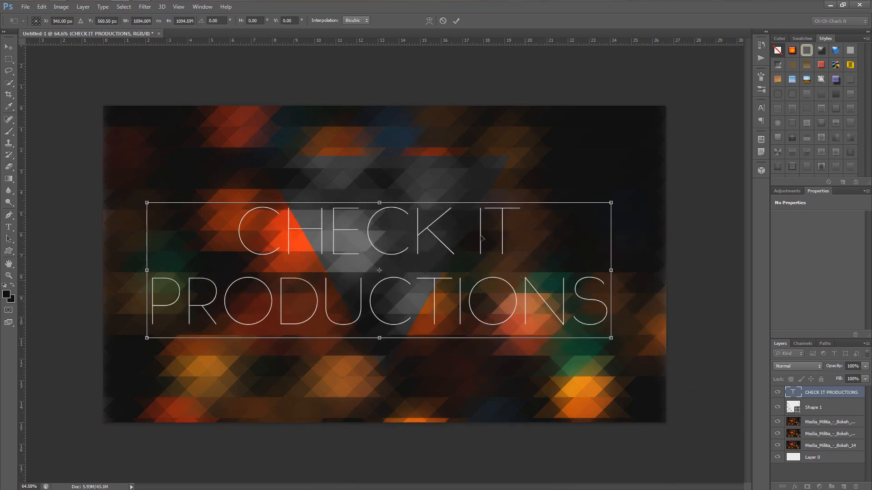
left_click(456, 21)
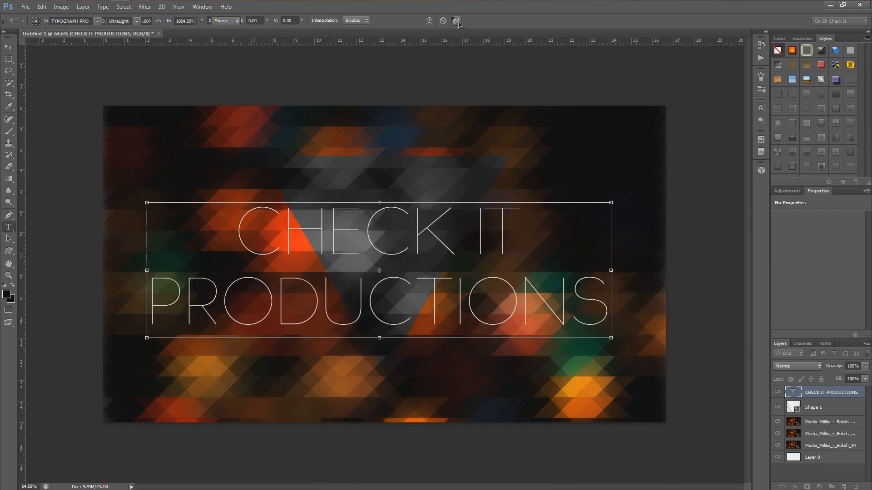
Set the font style of the word CHECK to Light in the character settings.
left_click(762, 110)
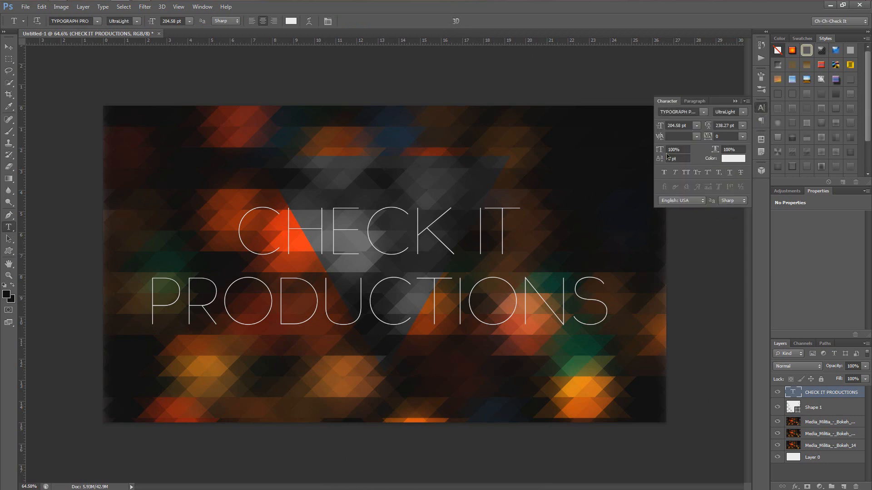
left_click(703, 115)
left_click(703, 113)
left_click_drag(447, 226, 239, 225)
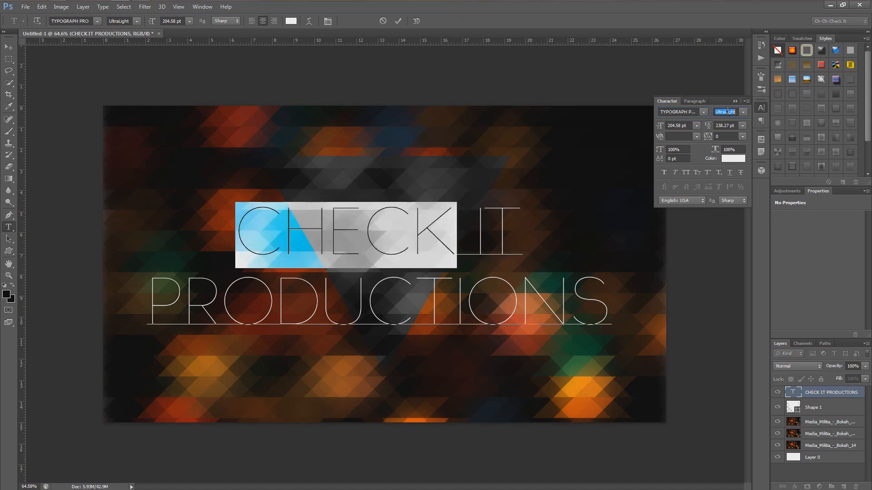
left_click(743, 112)
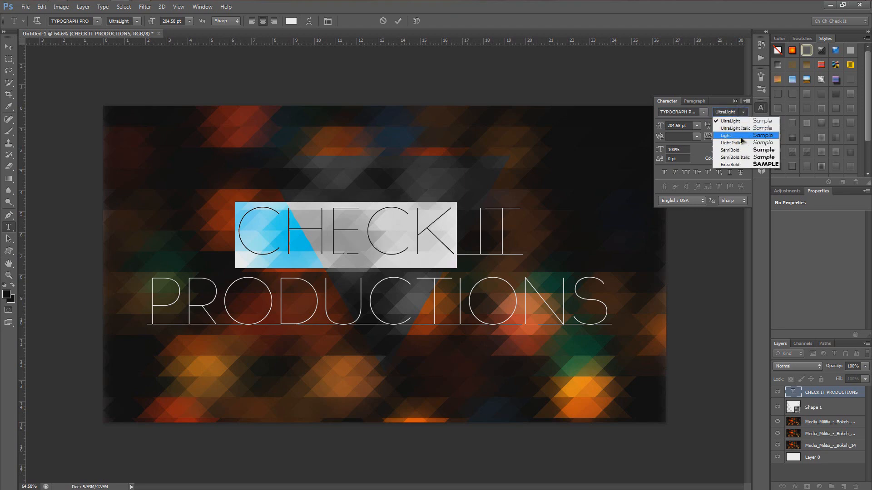
left_click(743, 135)
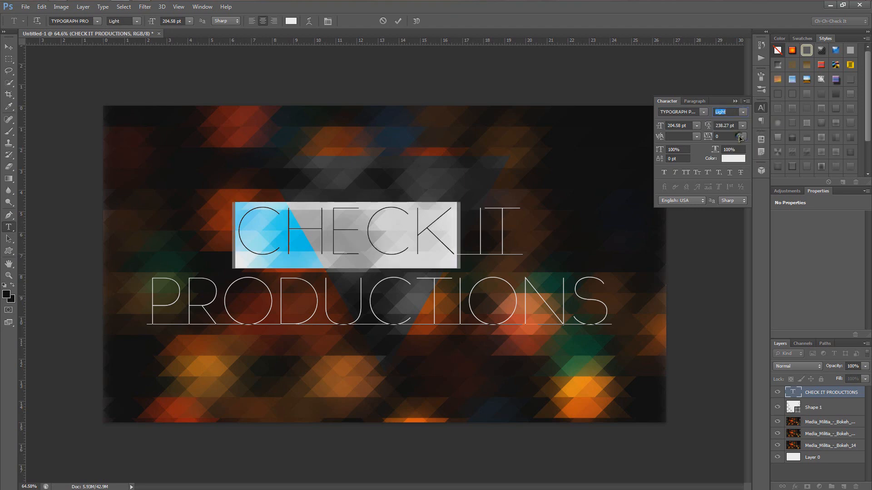
Give the word IT a bold font style that is heavier than the word CHECK.
double_click(488, 227)
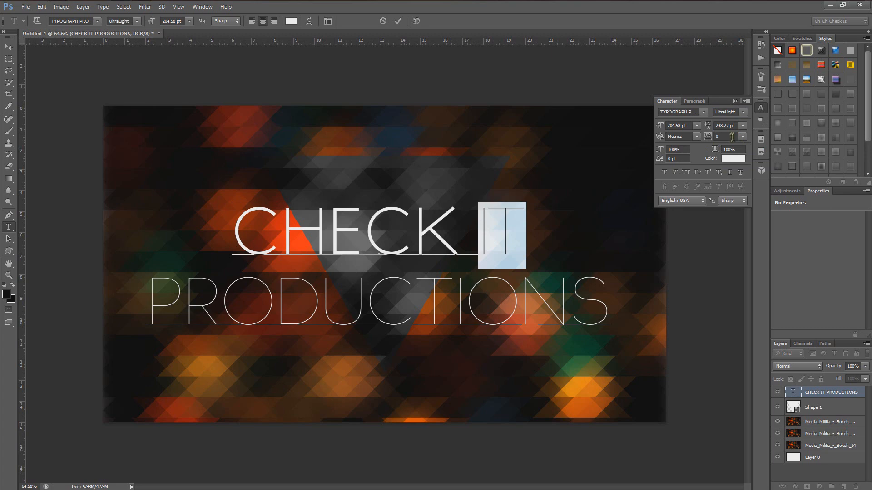
left_click(743, 112)
left_click(731, 144)
left_click(392, 300)
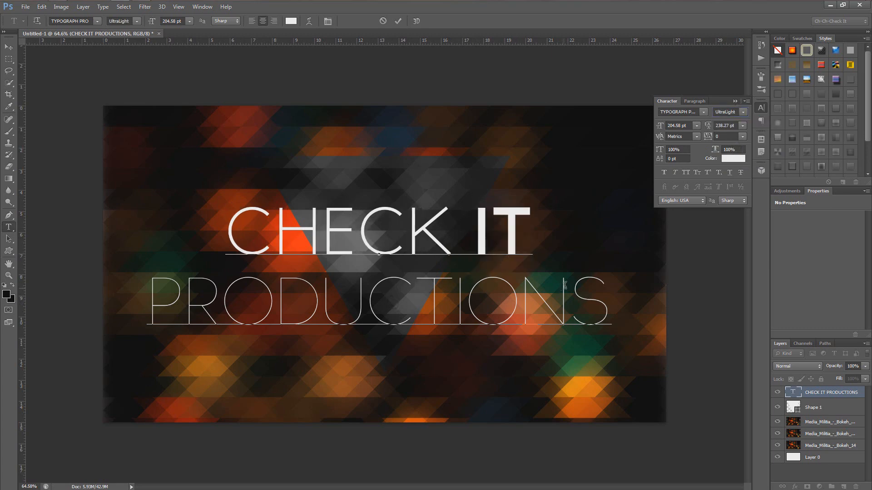
Set PRODUCTIONS to 136.58 pt with 152.27 pt leading and -20 tracking so it fits the width of CHECK IT.
left_click_drag(599, 298, 154, 292)
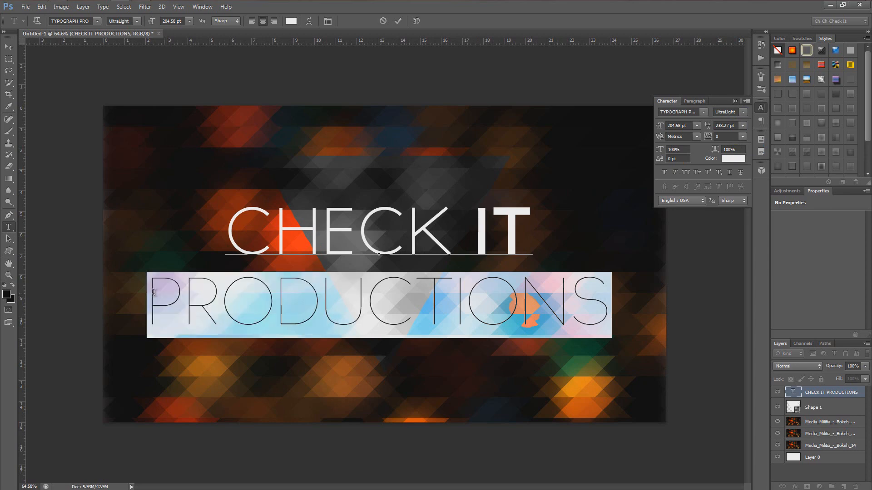
left_click_drag(660, 127, 628, 128)
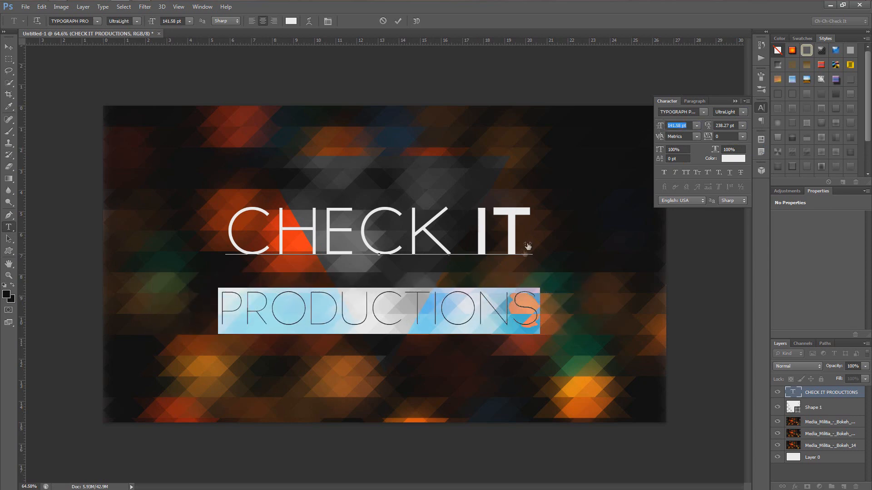
mouse_move(659, 126)
left_mouse_down()
mouse_move(696, 127)
mouse_move(672, 127)
left_mouse_up()
left_click_drag(671, 127, 669, 126)
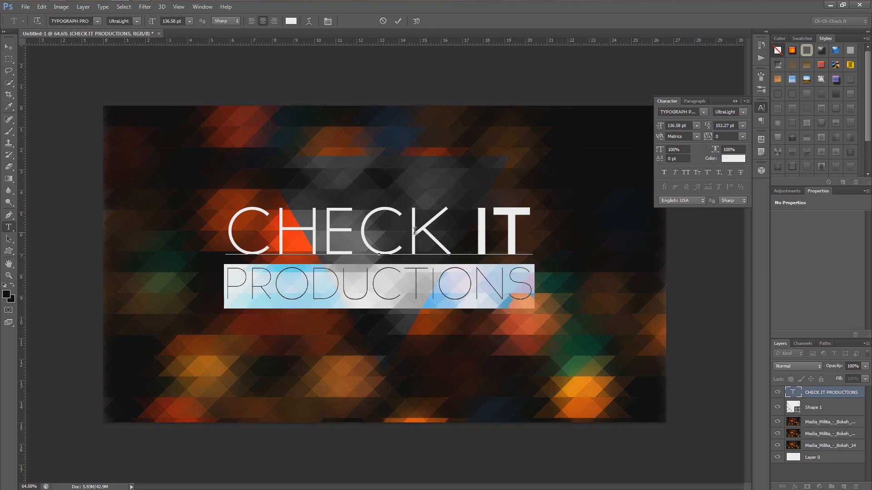
left_click_drag(708, 137, 707, 138)
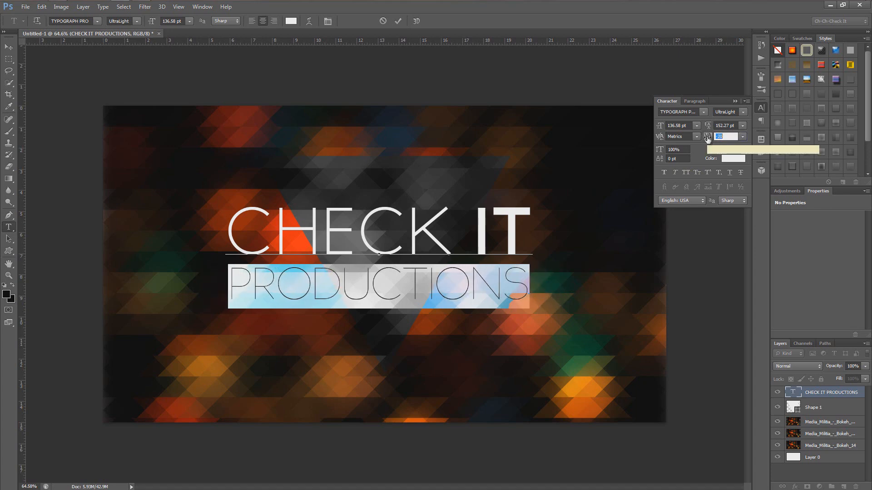
left_click(398, 21)
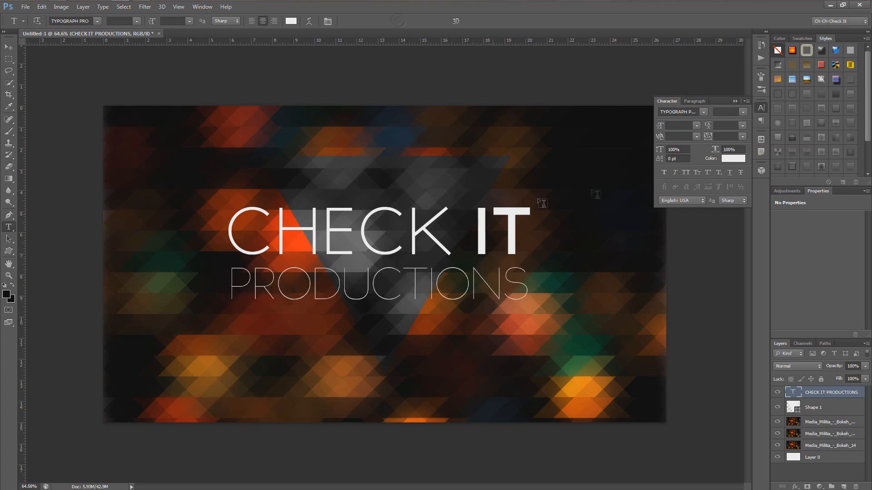
Close the character settings and scale the whole text layer to about 131%, placing it around the canvas centre.
left_click(9, 47)
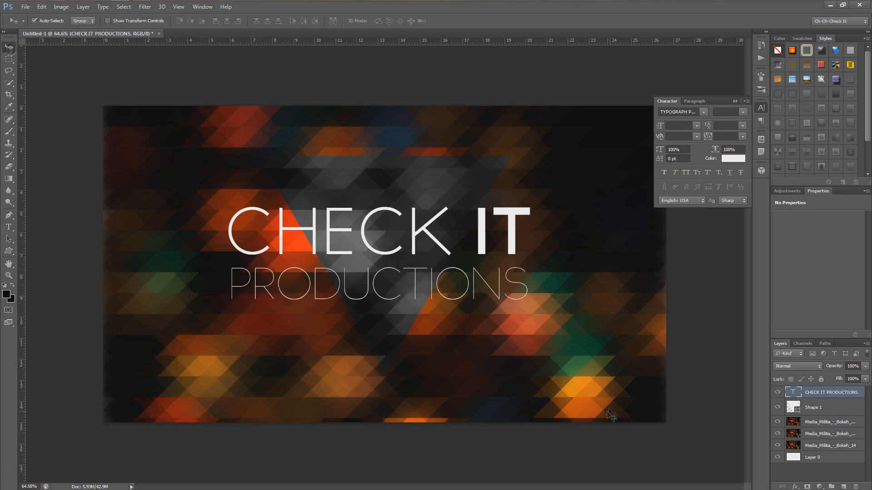
left_click(761, 108)
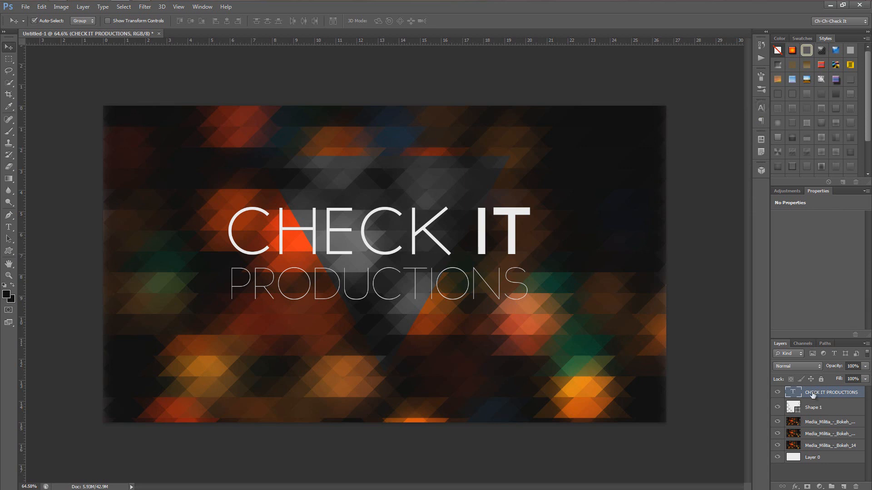
key("ctrl+t")
left_click_drag(530, 307, 584, 325)
left_click_drag(538, 292, 543, 302)
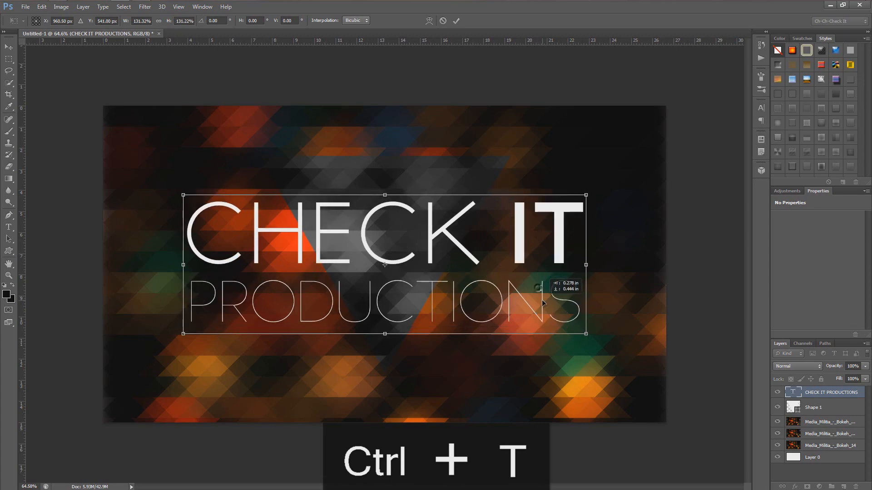
left_click(455, 20)
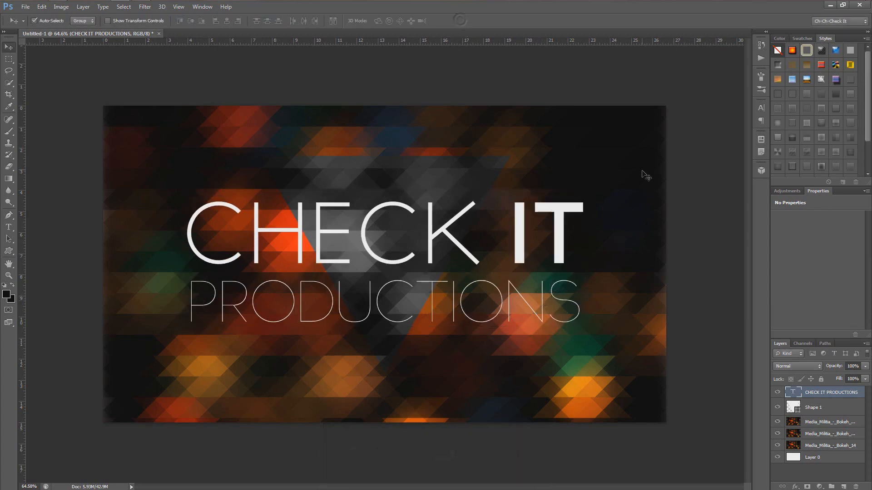
Align the CHECK IT PRODUCTIONS text to the vertical and horizontal centres of the canvas, and clear the selection.
key("ctrl+a")
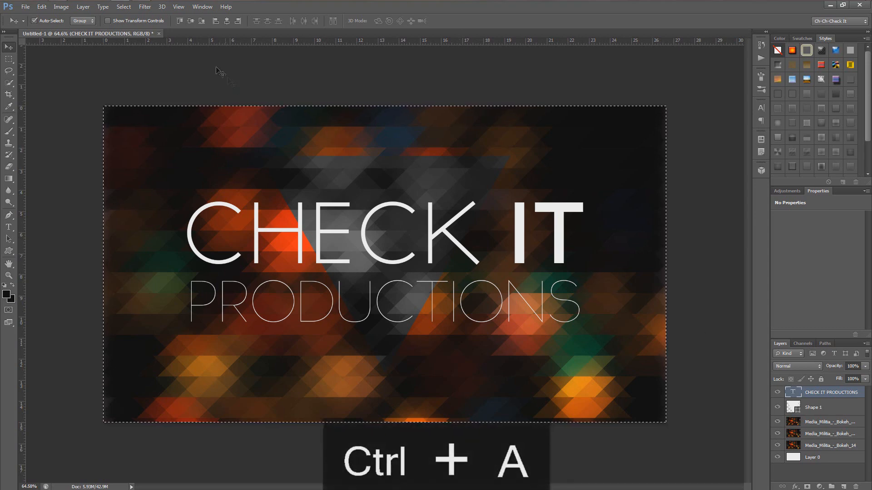
left_click(226, 21)
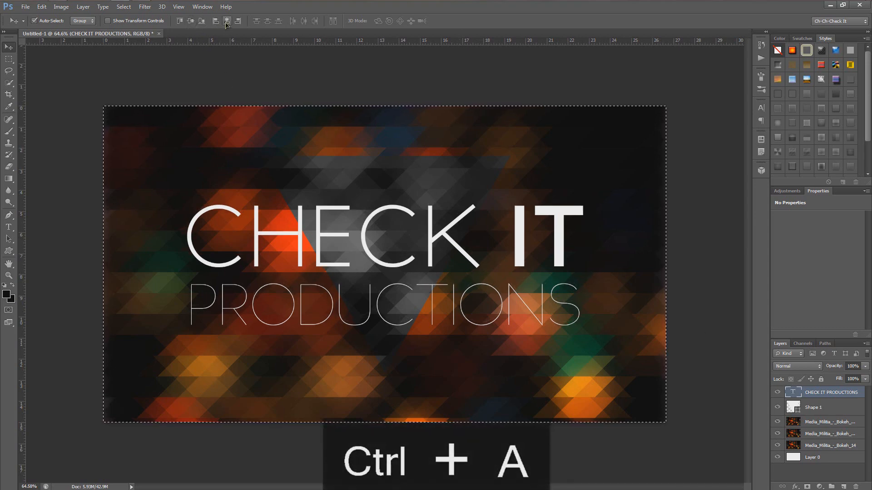
left_click(227, 22)
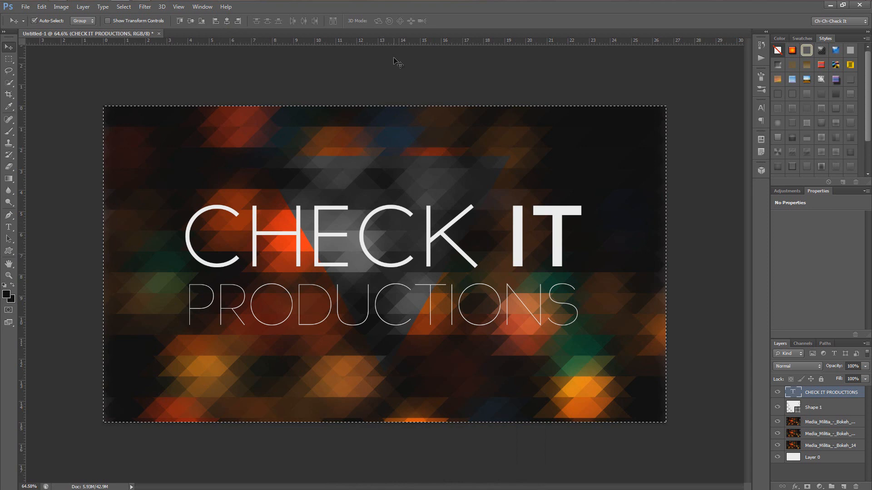
key("ctrl+d")
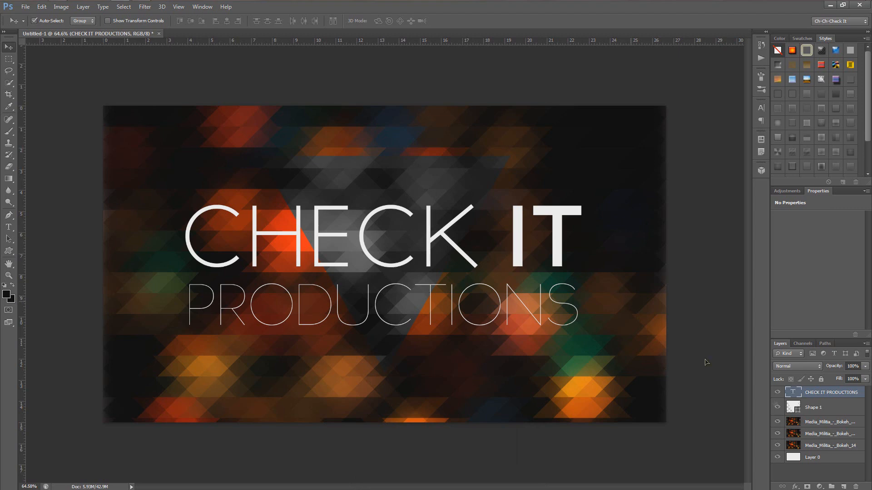
Add an Exposure adjustment layer above the topmost bokeh layer with exposure about +1.56, offset +0.0056 and gamma correction 1.03.
left_click(826, 424)
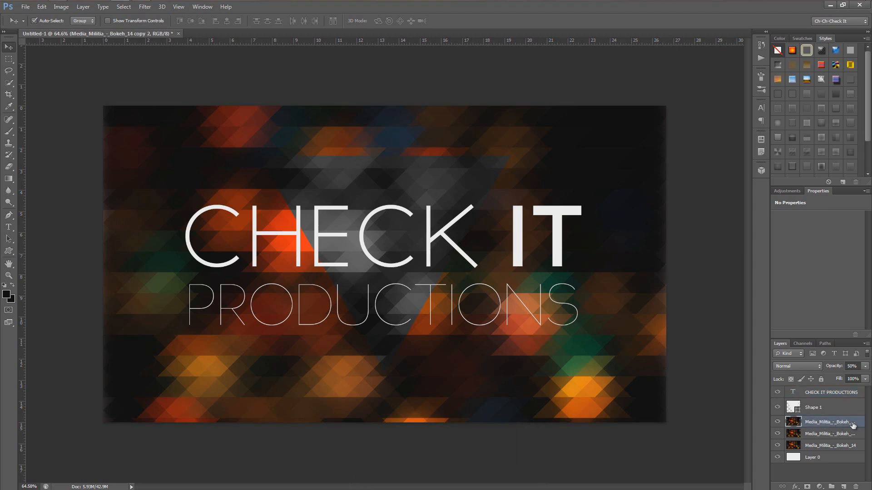
double_click(791, 194)
left_click(789, 191)
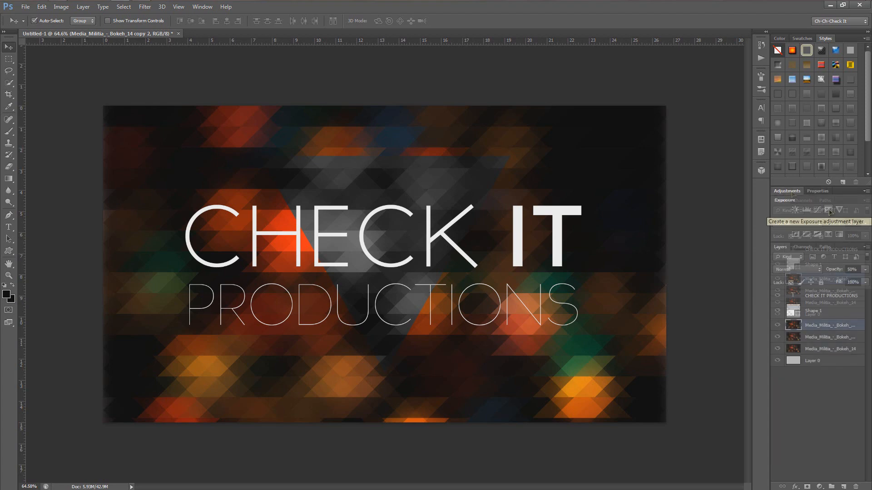
left_click(812, 210)
left_click_drag(816, 244, 814, 284)
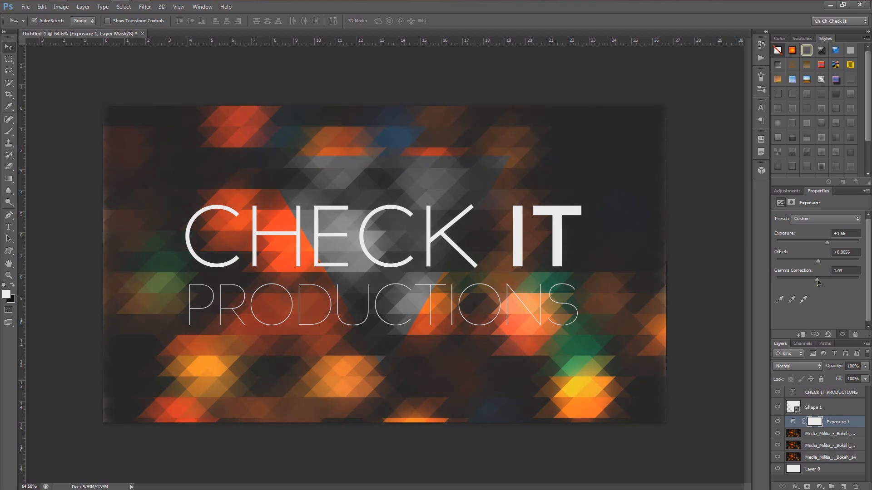
left_click(844, 422)
Duplicate the triangle layer Shape 1 and set the copy's blend mode to Soft Light.
left_click_drag(831, 408, 845, 487)
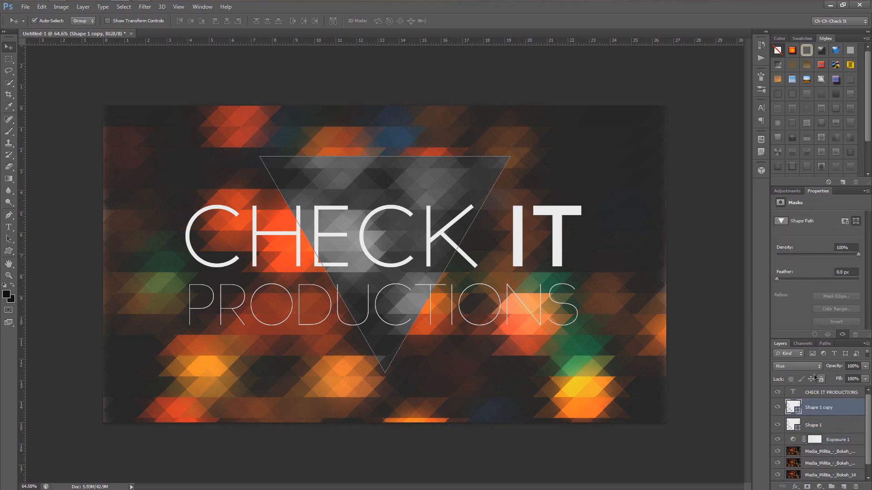
left_click(797, 366)
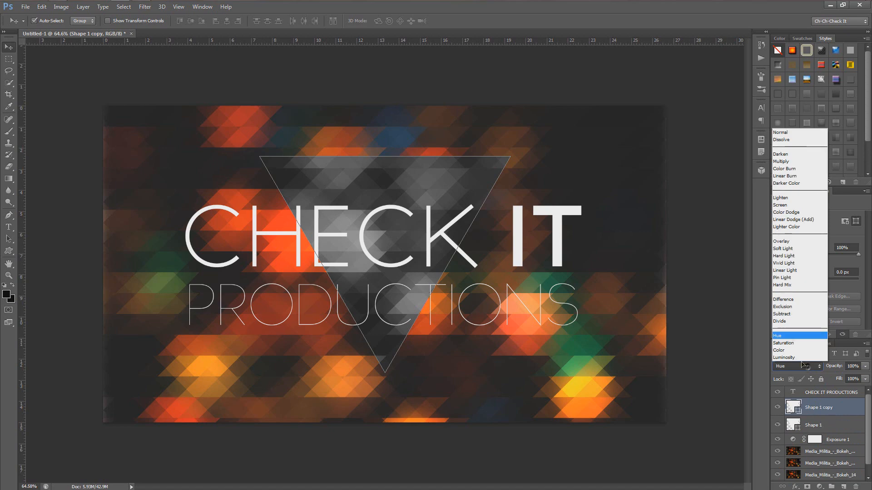
left_click(790, 250)
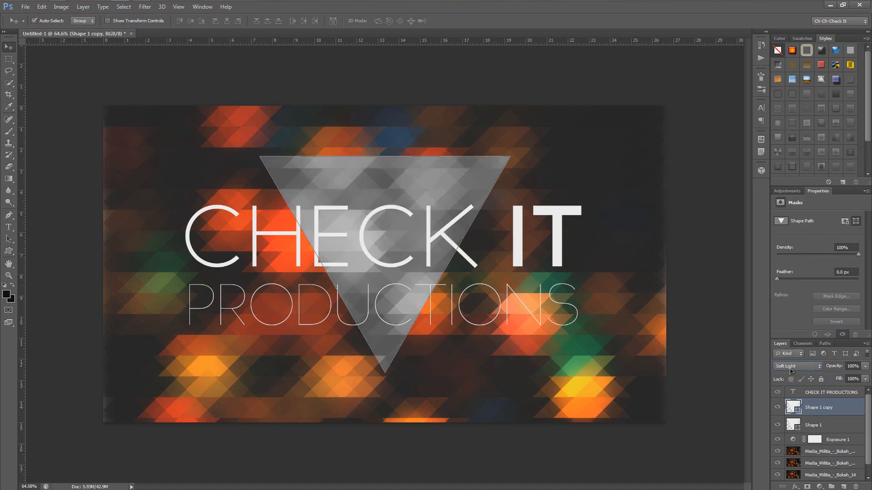
Recolor the duplicated triangle to black (000000), lower its layer opacity slightly, and clear the layer selection.
double_click(793, 407)
left_click(649, 217)
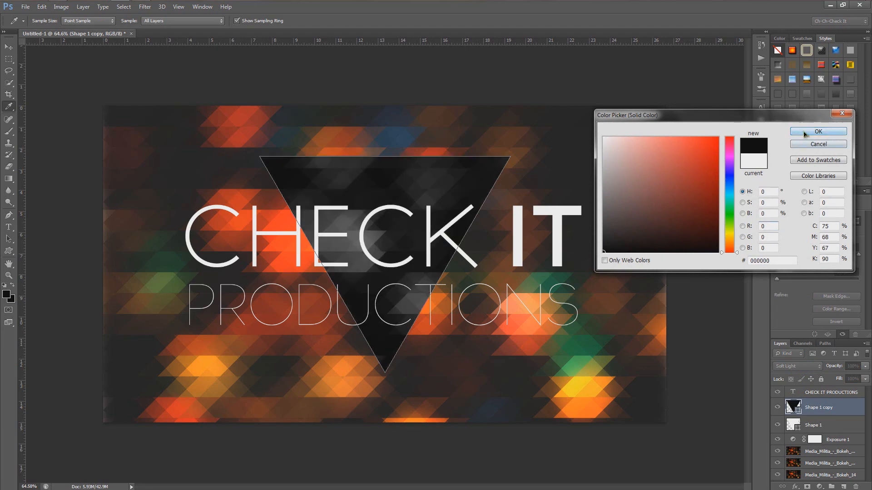
left_click(817, 131)
left_click_drag(836, 366, 825, 369)
left_click(721, 308)
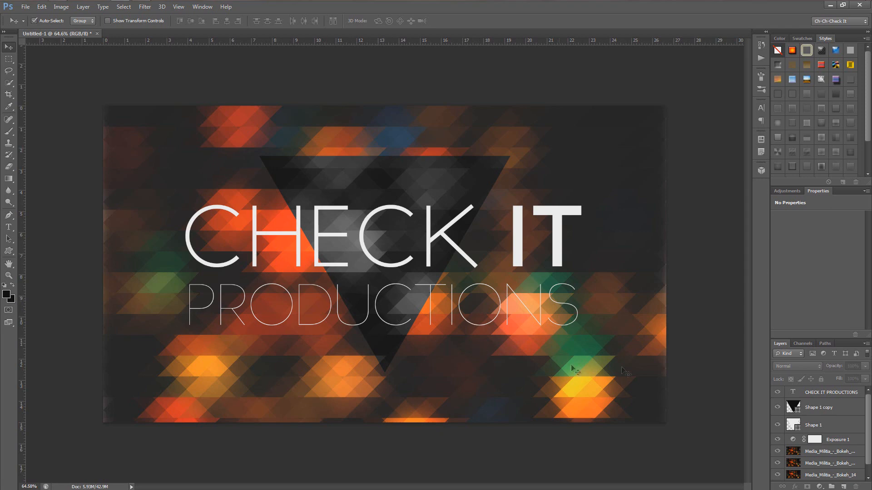
key("ctrl+minus")
key("ctrl+plus")
Add a Gradient Map adjustment layer above the text layer using the Violet, Orange preset.
left_click(824, 393)
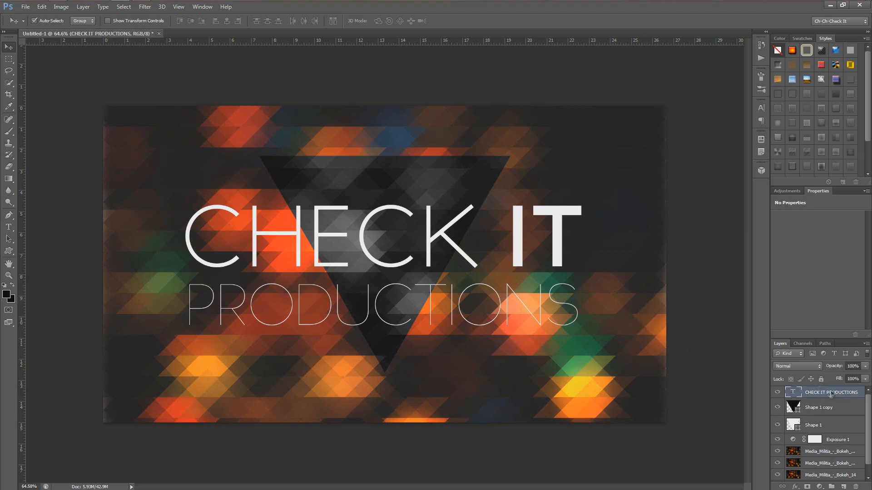
left_click(792, 192)
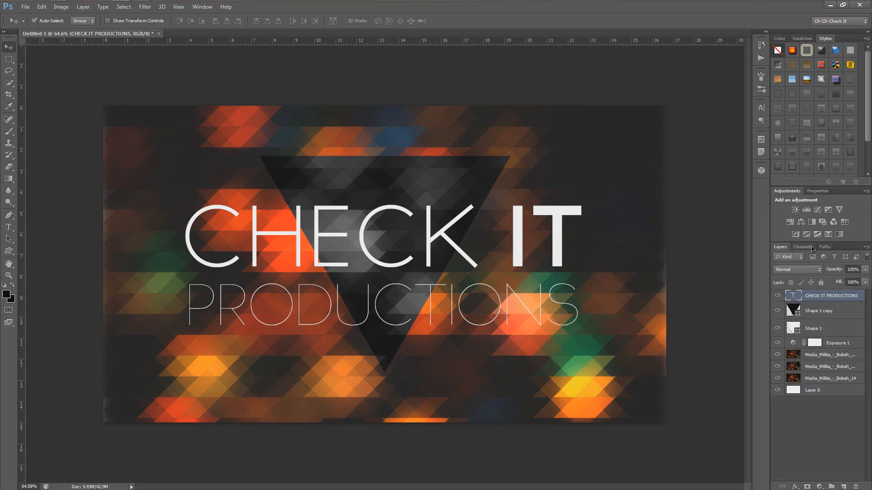
left_click(828, 235)
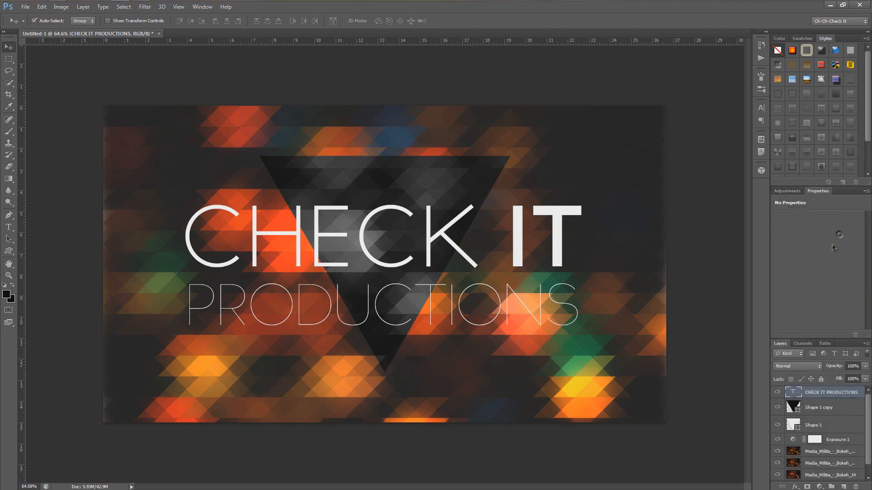
left_click(812, 227)
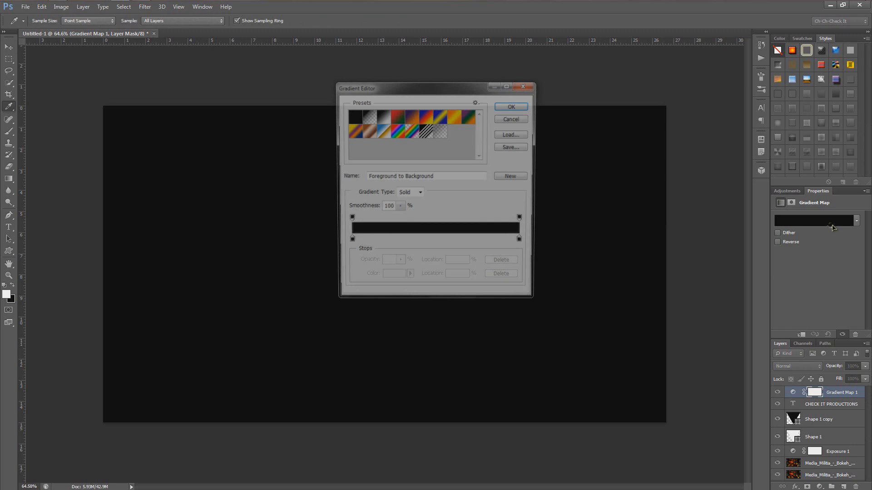
left_click(410, 117)
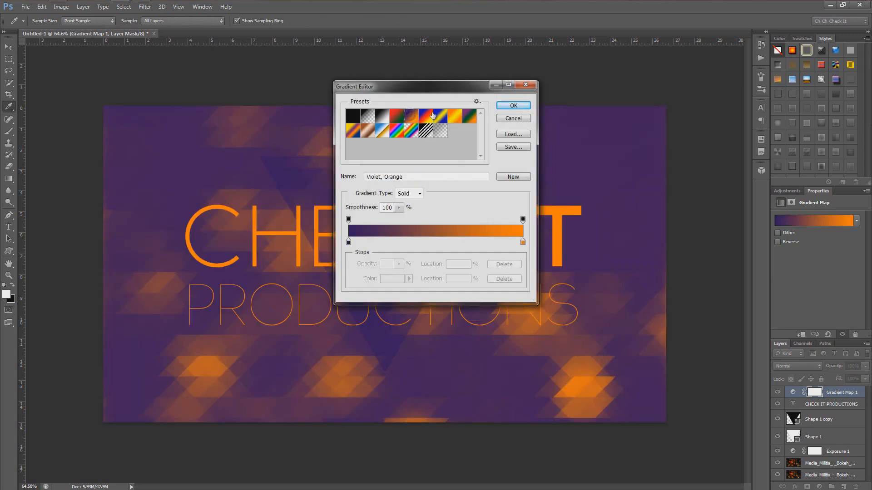
left_click(513, 105)
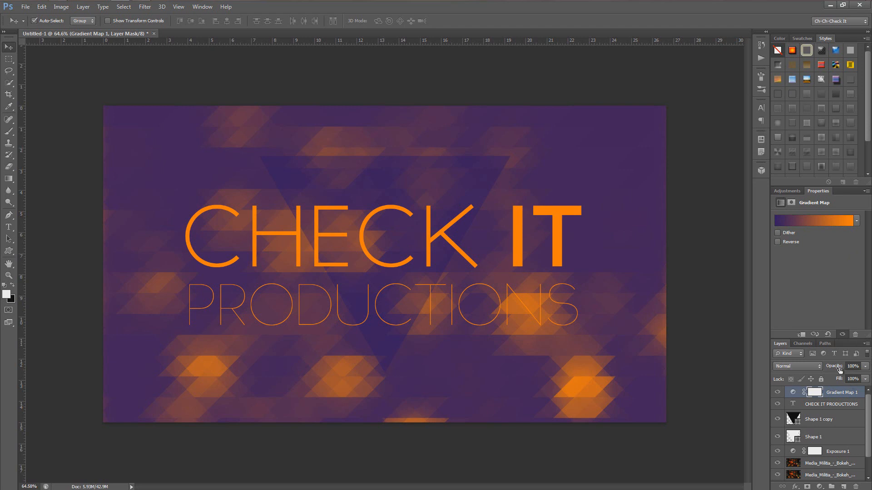
Blend the Gradient Map layer in Soft Light mode at 77% opacity.
left_click(809, 366)
left_click(794, 250)
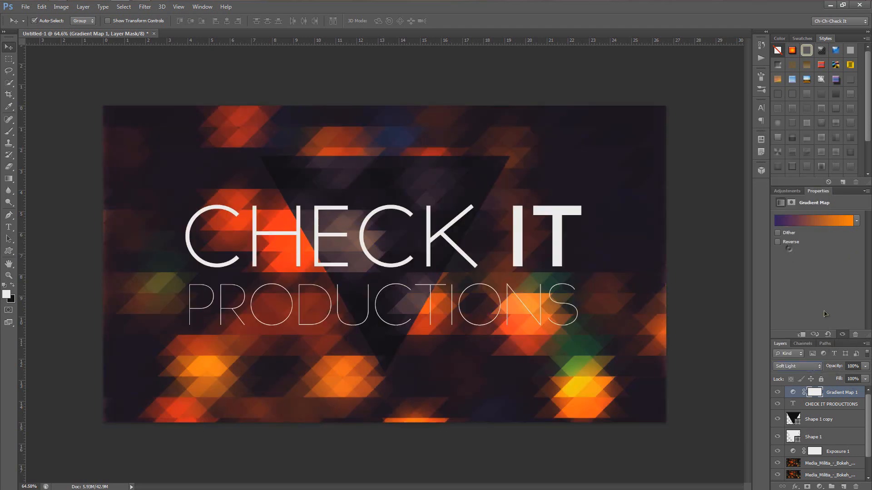
left_click_drag(838, 366, 827, 370)
left_click(648, 303)
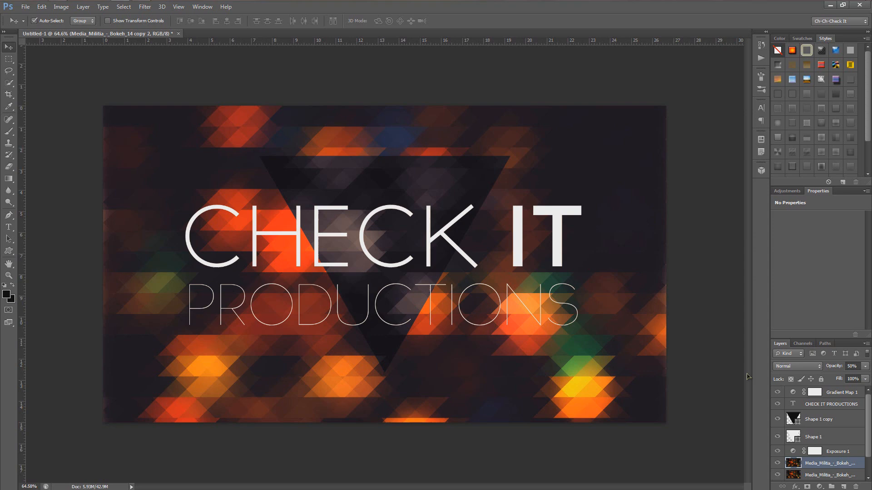
Group all layers from Gradient Map 1 down to Layer 0 and name the group Main.
left_click(835, 393)
scroll(846, 404, "down", 1)
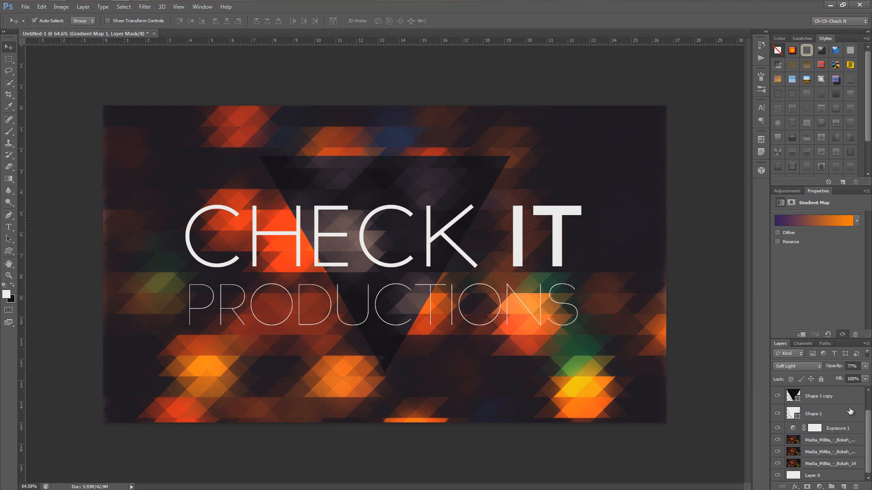
left_click(816, 477, "shift")
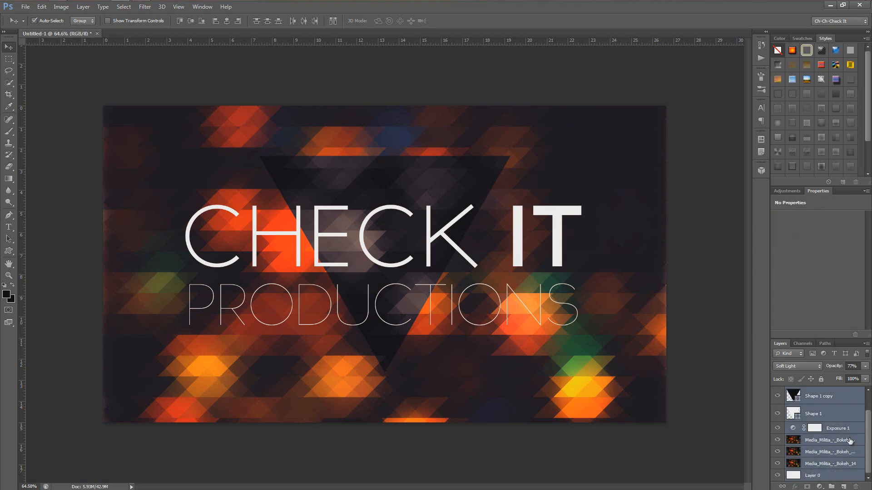
key("ctrl+g")
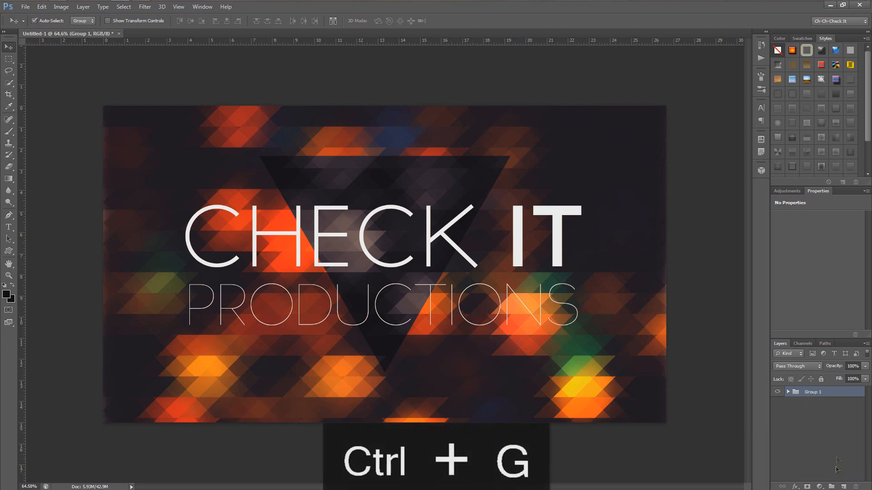
double_click(817, 394)
type("Main")
key("Return")
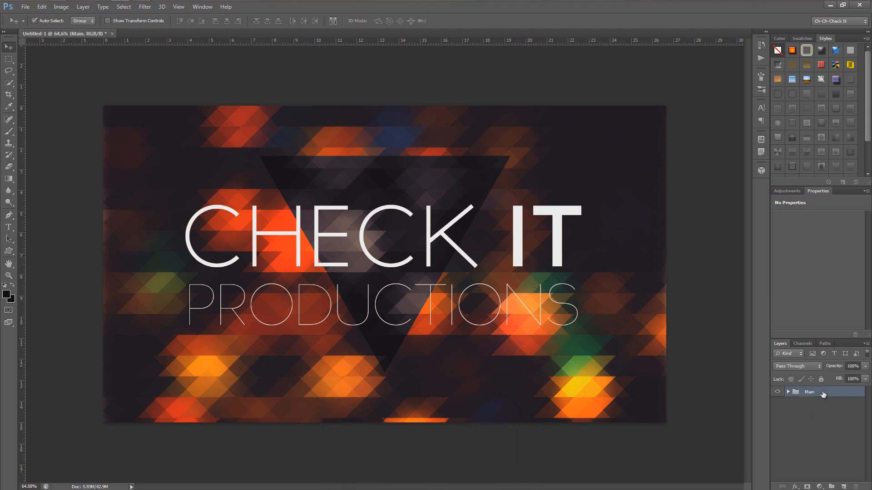
Duplicate the Main group, hide the original, and merge the copy into a single layer.
left_click_drag(823, 395, 843, 486)
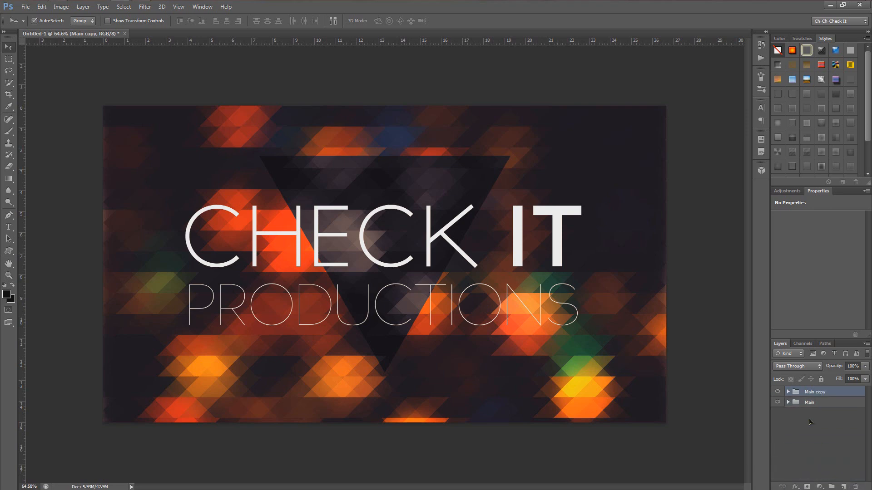
left_click(777, 402)
key("ctrl+e")
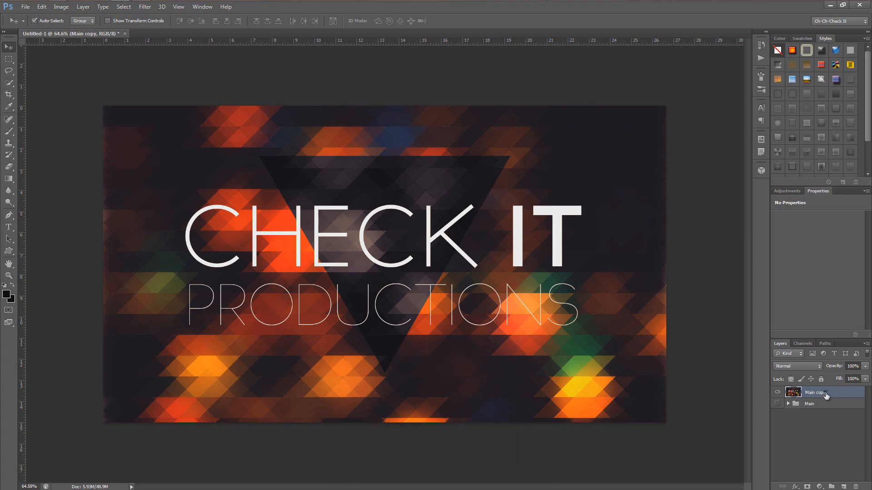
Apply a Lens Correction vignette to the merged copy with amount -49 and a lowered midpoint, and clear the layer selection.
left_click(144, 7)
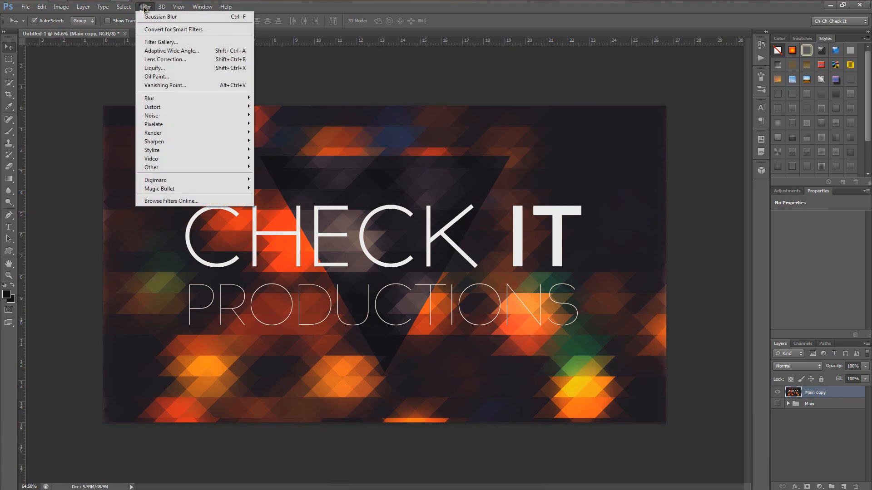
left_click(163, 59)
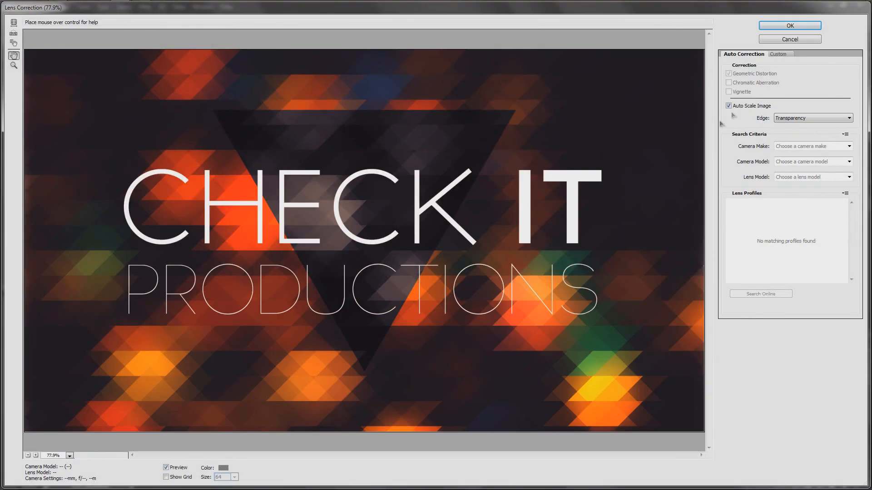
left_click(778, 54)
left_click_drag(791, 193, 750, 220)
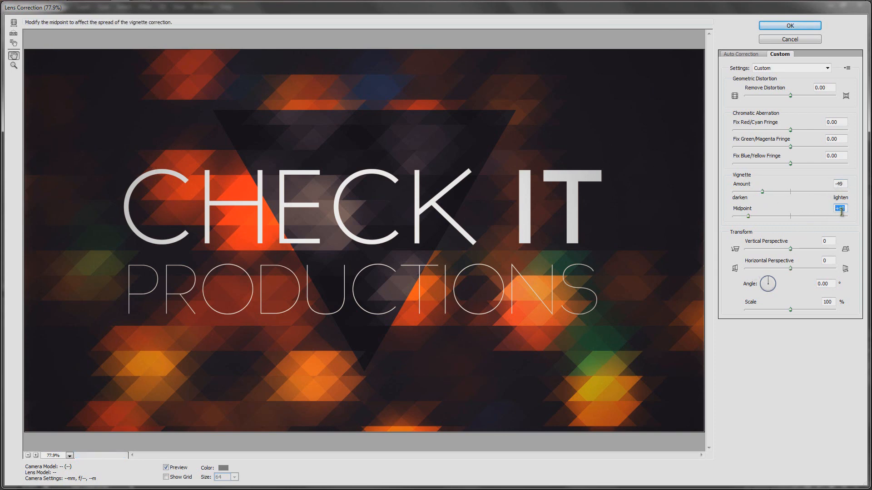
left_click(800, 27)
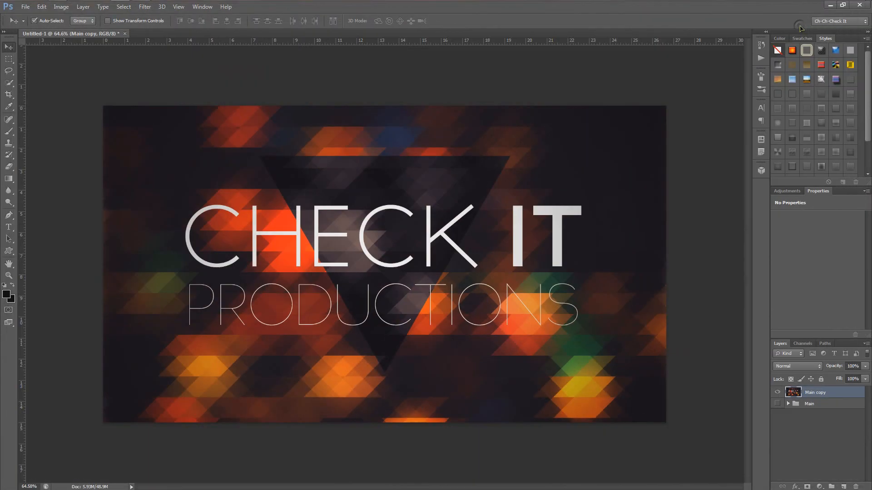
left_click(684, 238)
scroll(666, 237, "down", 2)
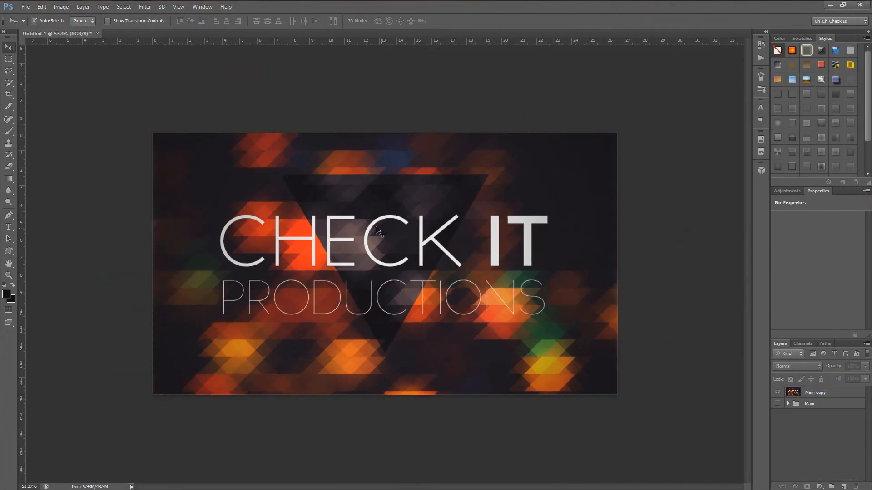
scroll(380, 232, "up", 2)
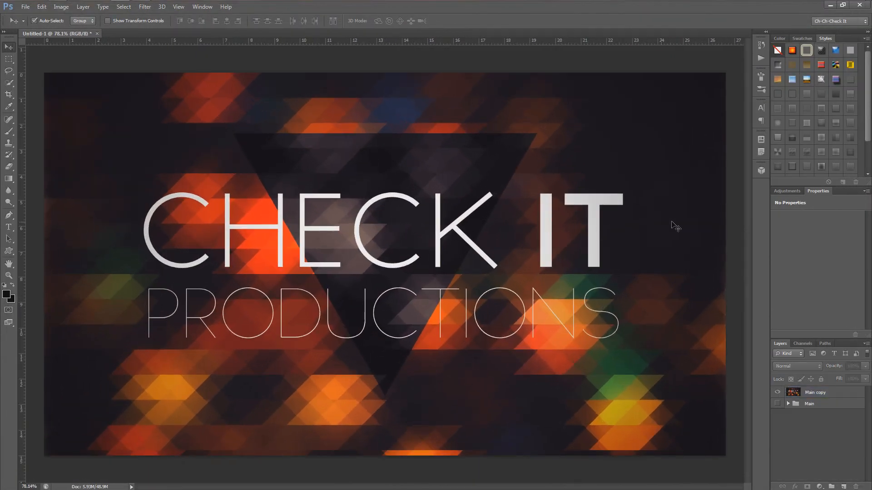